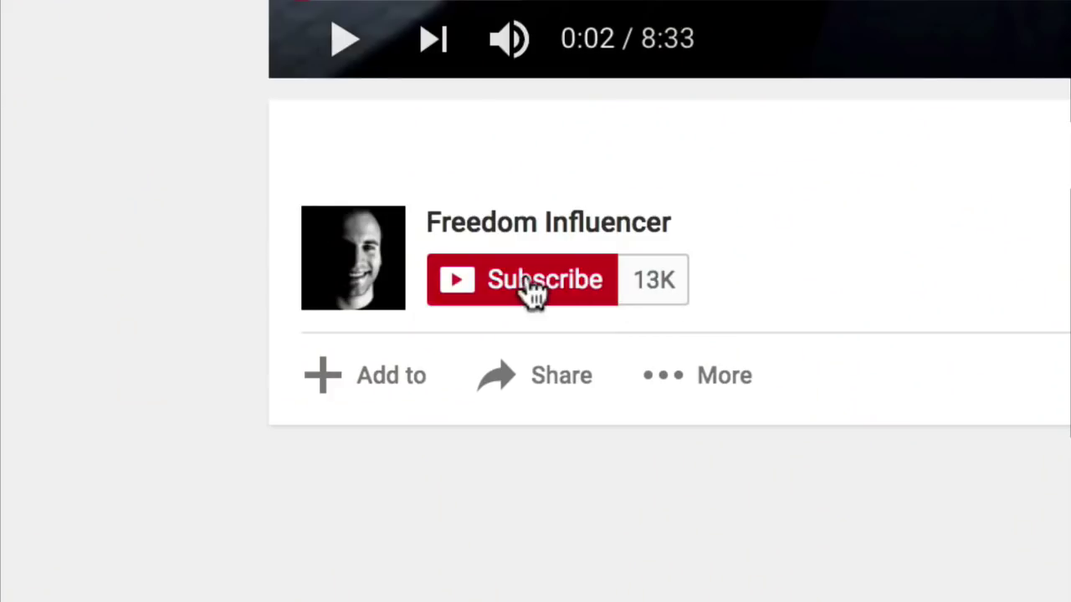
Step: Pen a capital C at the board's top-left, starting the word 'Content'
{"action": "left_click", "coordinate": [532, 284]}
{"action": "left_click", "coordinate": [659, 283]}
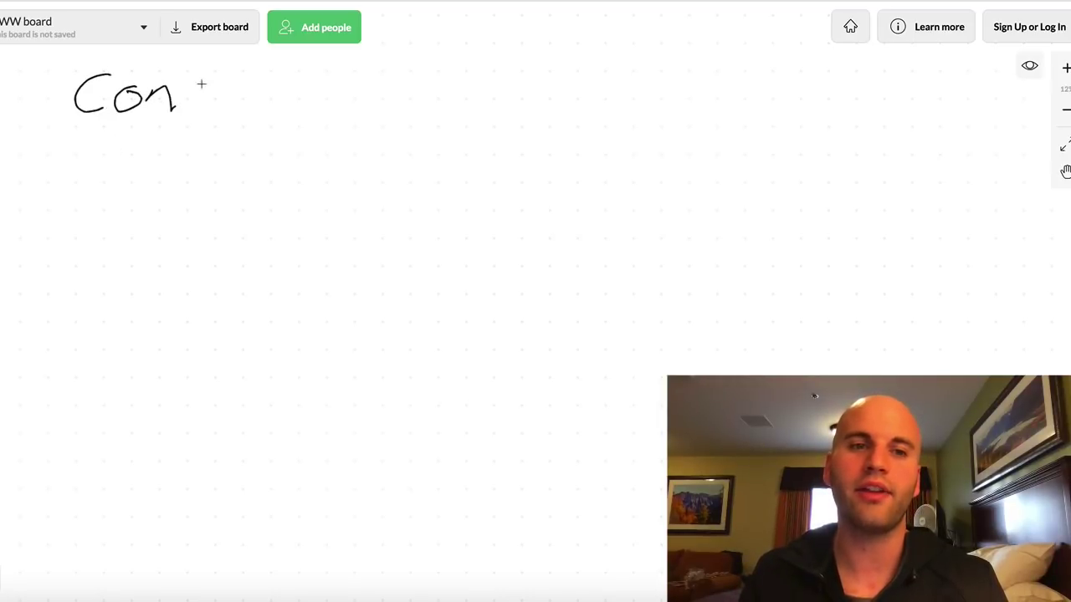
Step: Finish and underline the handwritten 'Content', then undo the strokes with Ctrl+Z
{"action": "left_click_drag", "start_coordinate": [213, 110], "coordinate": [257, 84]}
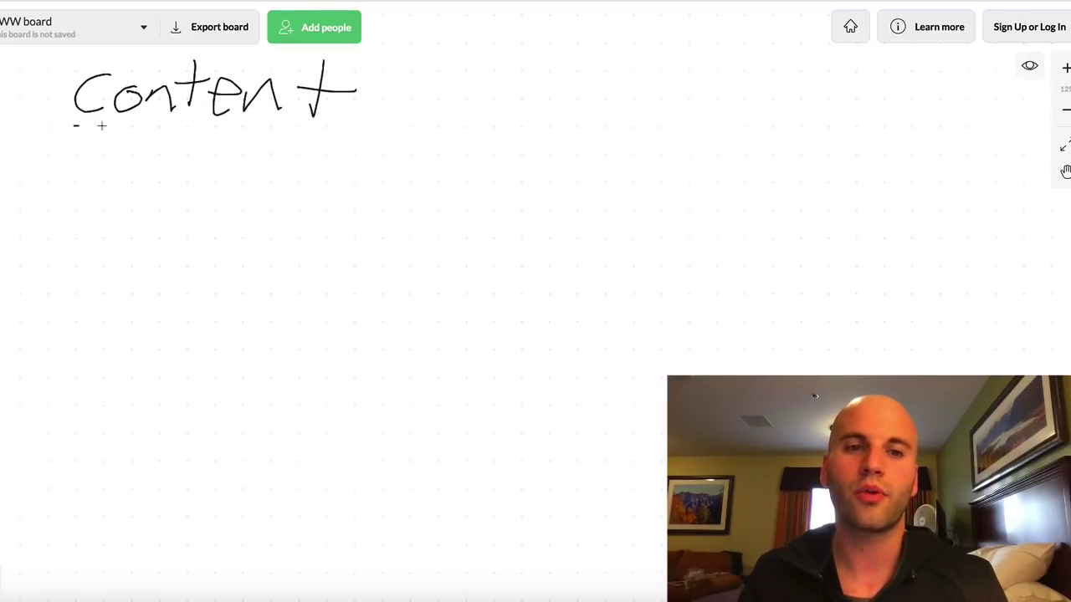
{"action": "left_click_drag", "start_coordinate": [102, 126], "coordinate": [333, 126]}
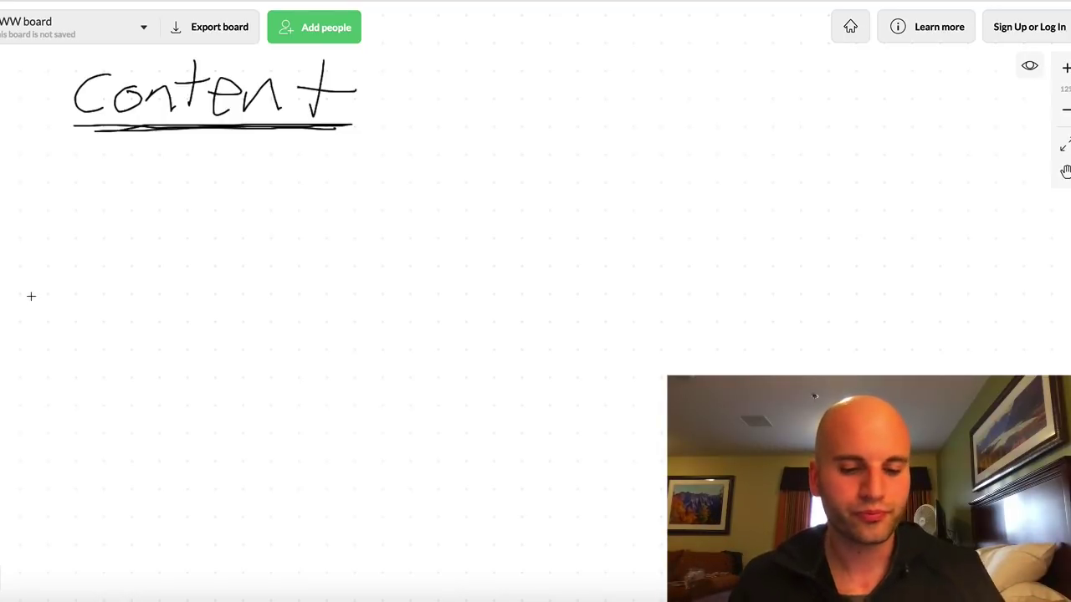
{"action": "key", "text": "ctrl+z"}
{"action": "key", "text": "ctrl+z"}
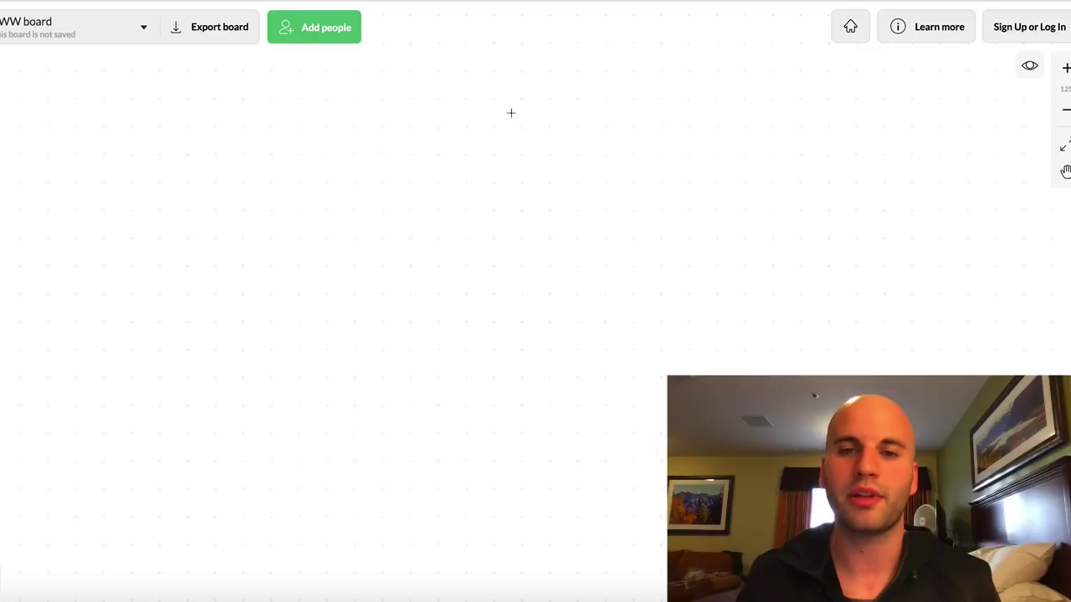
Step: Handwrite 'offer', underline and circle it, and add a # mark beside it
{"action": "left_click_drag", "start_coordinate": [474, 122], "coordinate": [470, 119]}
{"action": "left_click_drag", "start_coordinate": [557, 98], "coordinate": [516, 165]}
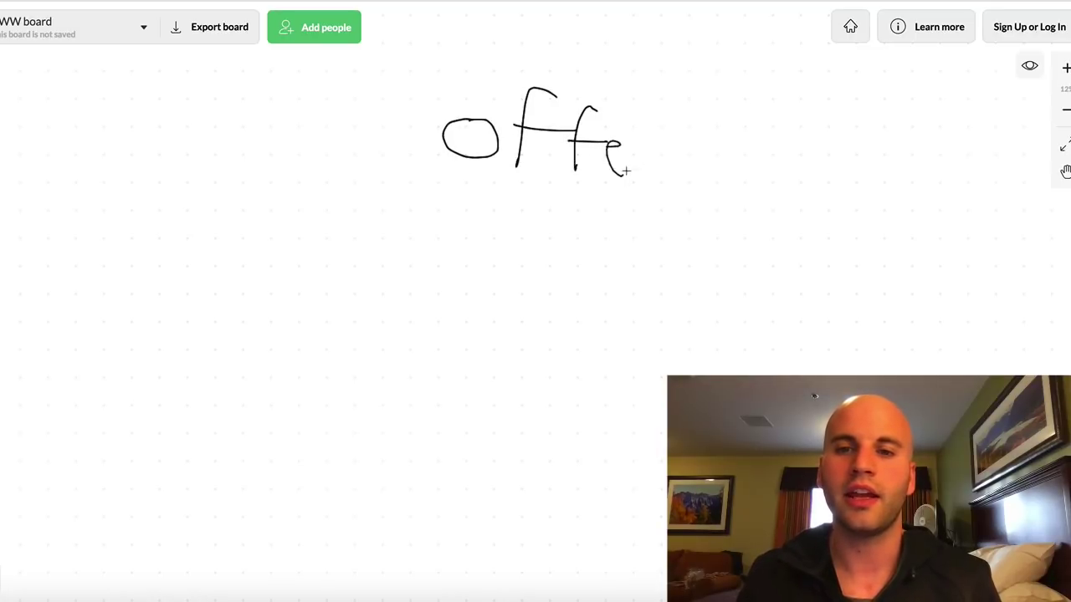
{"action": "left_click_drag", "start_coordinate": [626, 171], "coordinate": [669, 120]}
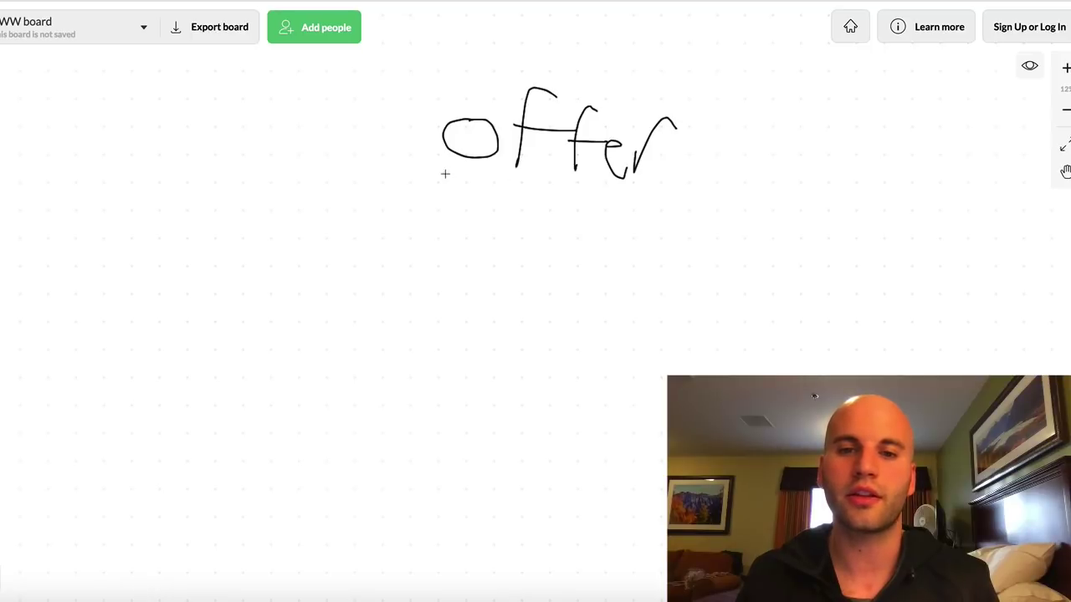
{"action": "left_click_drag", "start_coordinate": [446, 174], "coordinate": [640, 182]}
{"action": "mouse_move", "coordinate": [435, 75]}
{"action": "left_mouse_down"}
{"action": "mouse_move", "coordinate": [505, 201]}
{"action": "mouse_move", "coordinate": [454, 67]}
{"action": "mouse_move", "coordinate": [435, 72]}
{"action": "left_mouse_up"}
{"action": "left_click_drag", "start_coordinate": [684, 107], "coordinate": [663, 123]}
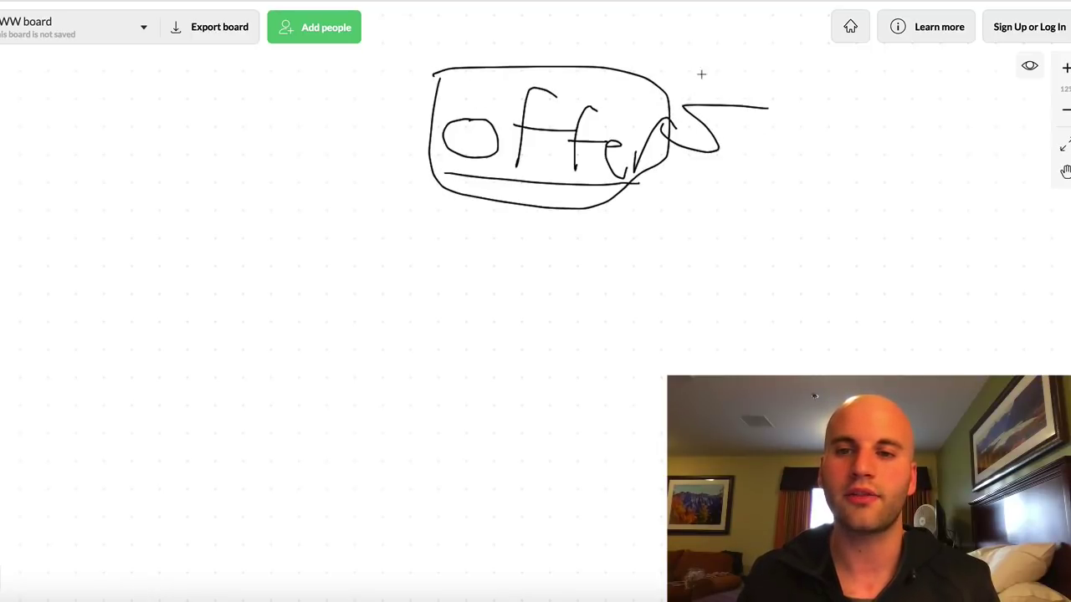
{"action": "left_click_drag", "start_coordinate": [713, 76], "coordinate": [689, 157]}
{"action": "left_click_drag", "start_coordinate": [734, 68], "coordinate": [705, 164]}
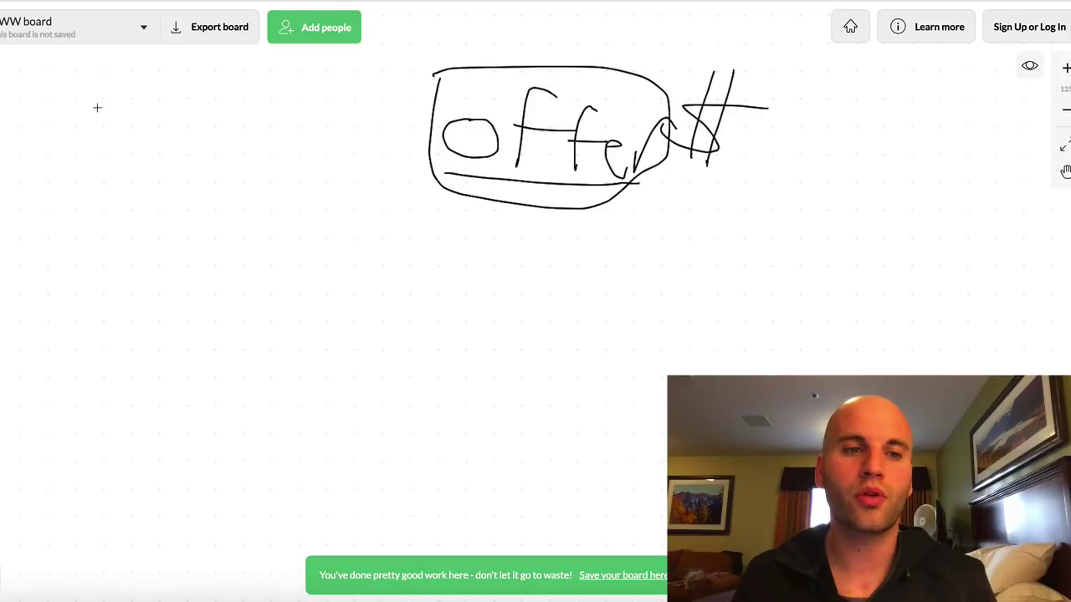
Step: Write and circle 'Content' left of offer, with connector arrows looping down from offer
{"action": "left_click_drag", "start_coordinate": [97, 107], "coordinate": [97, 160]}
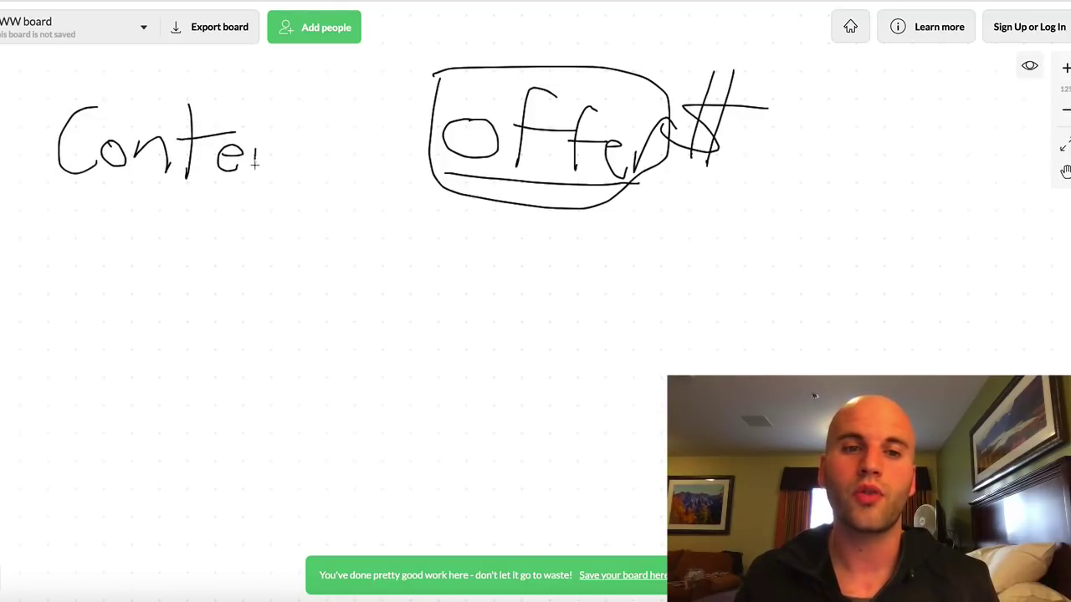
{"action": "left_click_drag", "start_coordinate": [316, 118], "coordinate": [316, 182]}
{"action": "left_click_drag", "start_coordinate": [300, 144], "coordinate": [343, 143]}
{"action": "scroll", "coordinate": [342, 143], "scroll_direction": "down", "scroll_amount": 3}
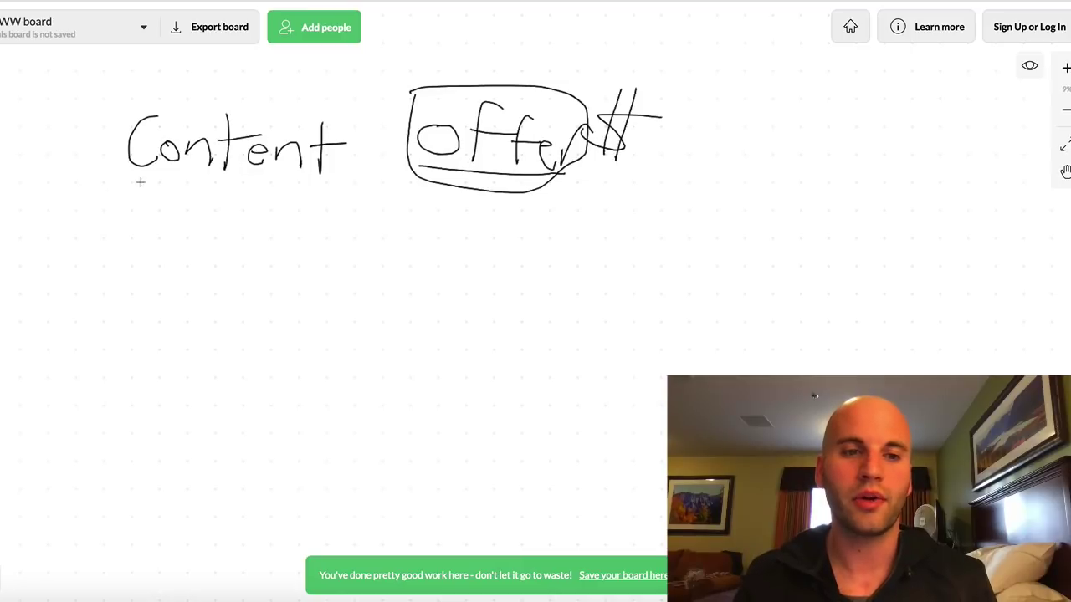
{"action": "mouse_move", "coordinate": [134, 179]}
{"action": "left_mouse_down"}
{"action": "mouse_move", "coordinate": [301, 185]}
{"action": "mouse_move", "coordinate": [232, 115]}
{"action": "mouse_move", "coordinate": [166, 181]}
{"action": "mouse_move", "coordinate": [189, 184]}
{"action": "left_mouse_up"}
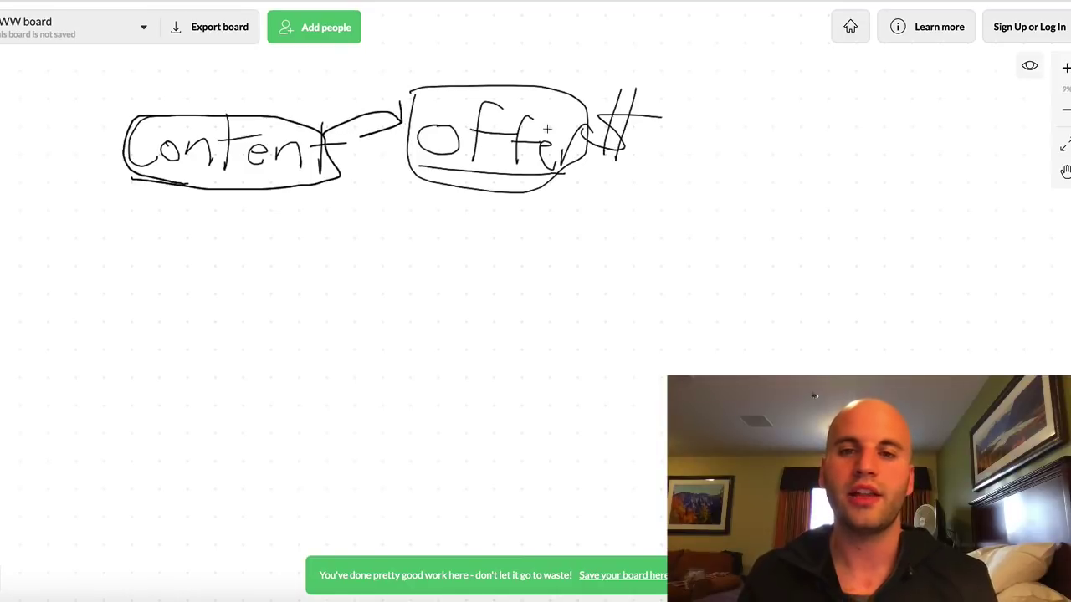
{"action": "mouse_move", "coordinate": [414, 174]}
{"action": "left_mouse_down"}
{"action": "mouse_move", "coordinate": [249, 295]}
{"action": "mouse_move", "coordinate": [242, 197]}
{"action": "left_mouse_up"}
{"action": "left_click_drag", "start_coordinate": [249, 295], "coordinate": [386, 236]}
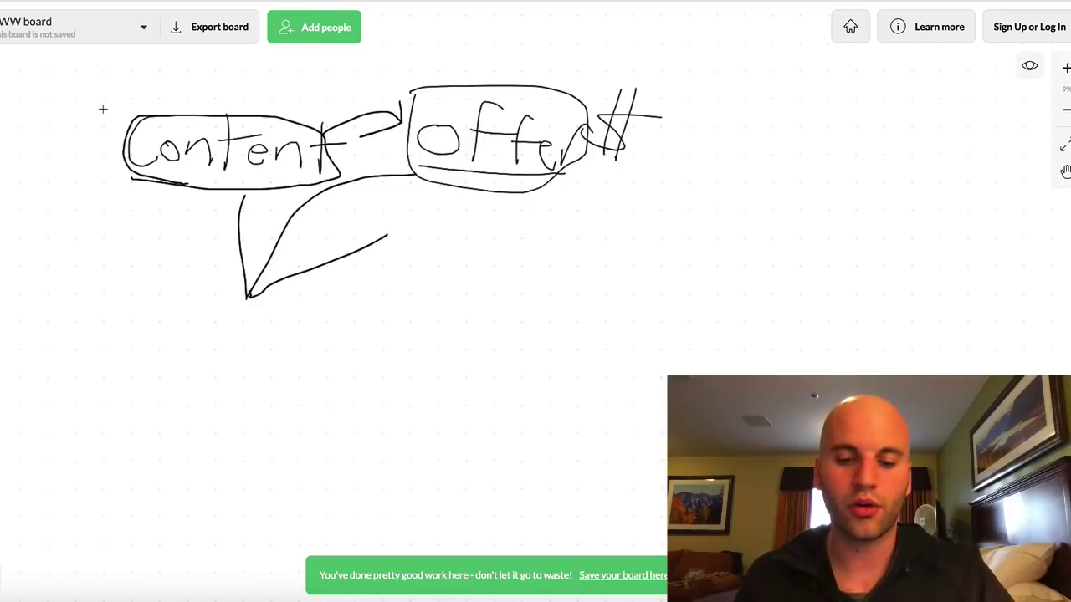
Step: Undo four times to remove the connectors, both words, the outlines and the hash mark
{"action": "key", "text": "ctrl+z"}
{"action": "key", "text": "ctrl+z"}
{"action": "key", "text": "ctrl+z"}
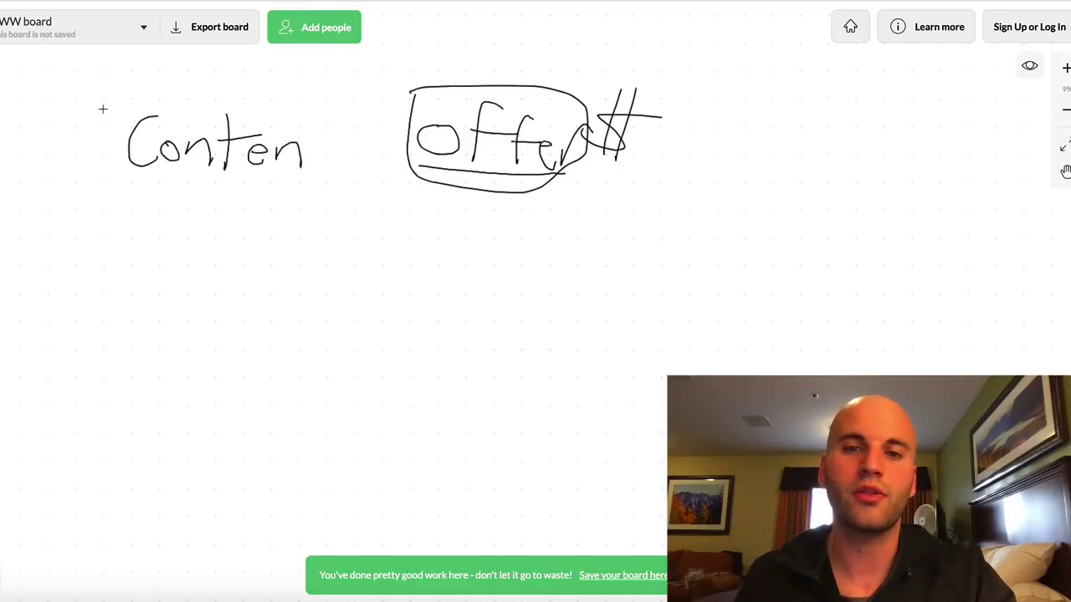
{"action": "key", "text": "ctrl+z"}
{"action": "key", "text": "ctrl+z"}
{"action": "key", "text": "ctrl+z"}
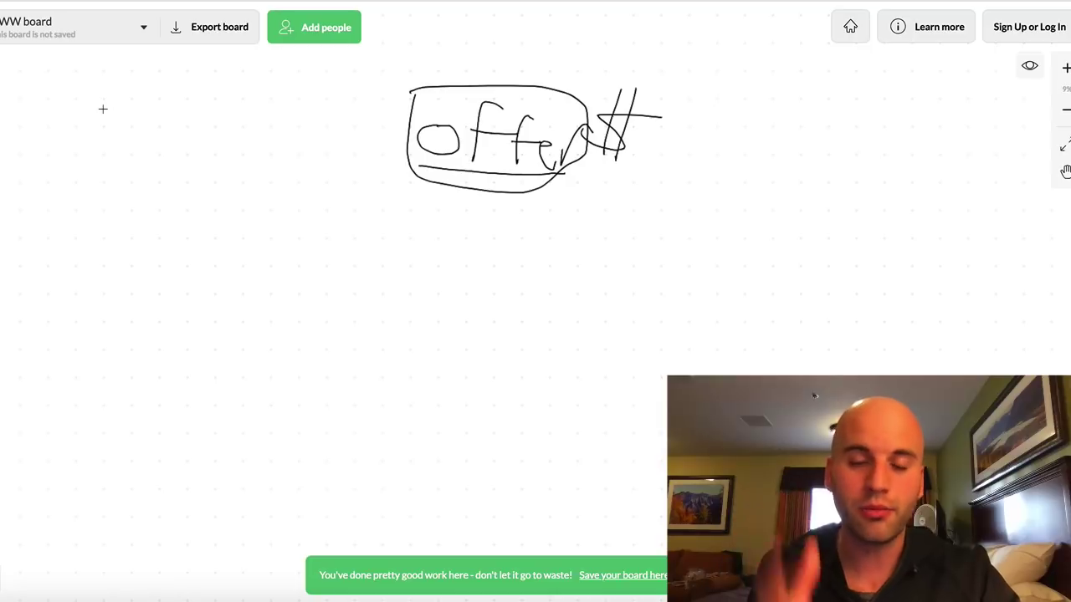
{"action": "key", "text": "ctrl+z"}
{"action": "key", "text": "ctrl+z"}
{"action": "key", "text": "ctrl+z"}
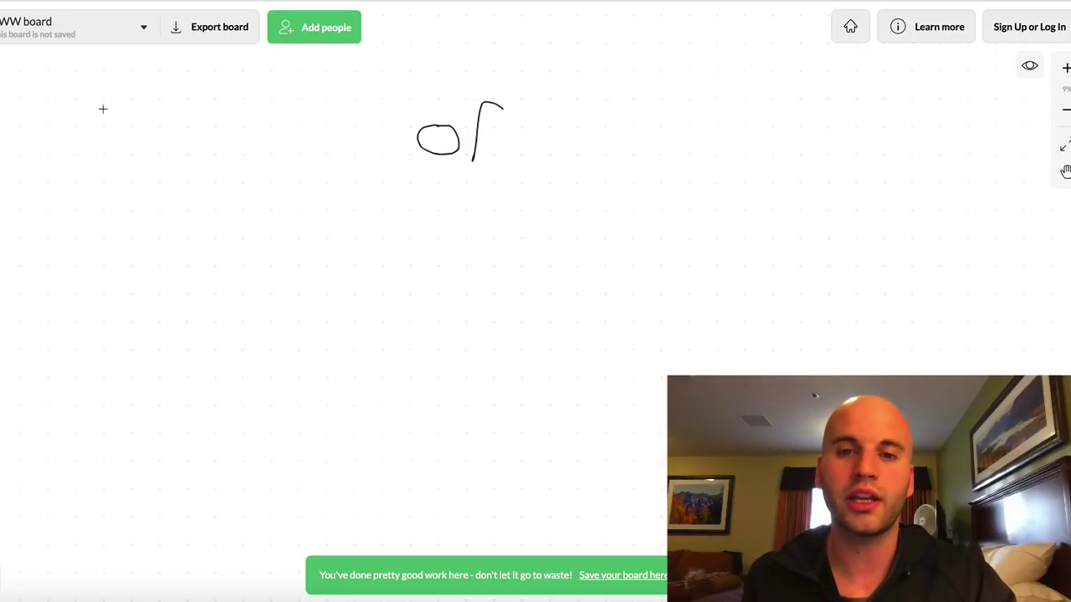
{"action": "key", "text": "ctrl+z"}
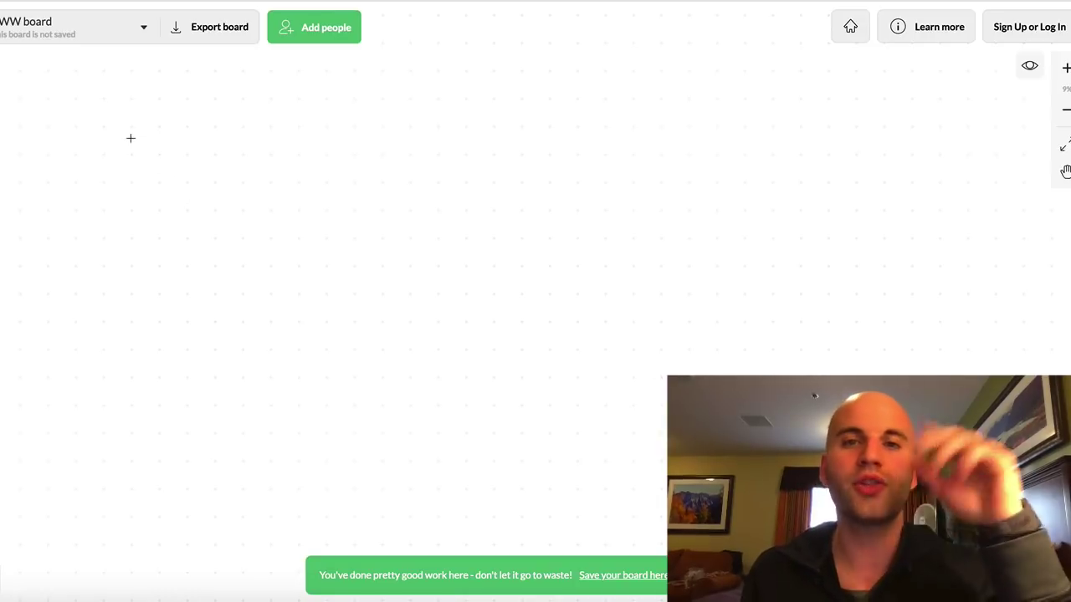
Step: Draw a top-left box with CP written inside and a shape beneath the letters
{"action": "mouse_move", "coordinate": [105, 101]}
{"action": "left_mouse_down"}
{"action": "mouse_move", "coordinate": [103, 185]}
{"action": "mouse_move", "coordinate": [243, 179]}
{"action": "mouse_move", "coordinate": [131, 100]}
{"action": "mouse_move", "coordinate": [99, 99]}
{"action": "left_mouse_up"}
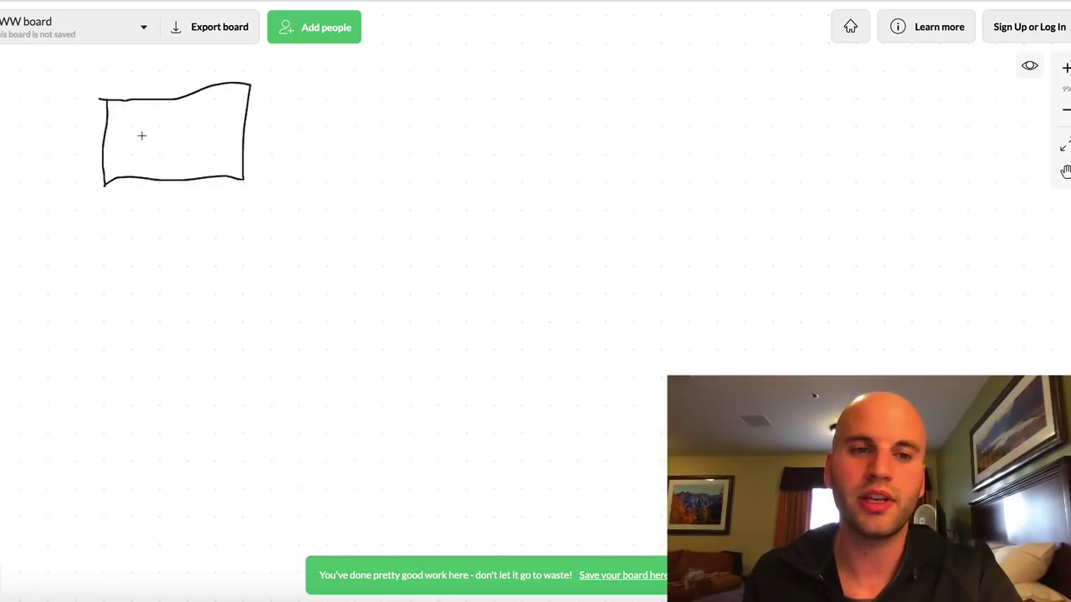
{"action": "left_click_drag", "start_coordinate": [132, 138], "coordinate": [161, 154]}
{"action": "mouse_move", "coordinate": [195, 114]}
{"action": "left_mouse_down"}
{"action": "mouse_move", "coordinate": [186, 161]}
{"action": "mouse_move", "coordinate": [192, 132]}
{"action": "left_mouse_up"}
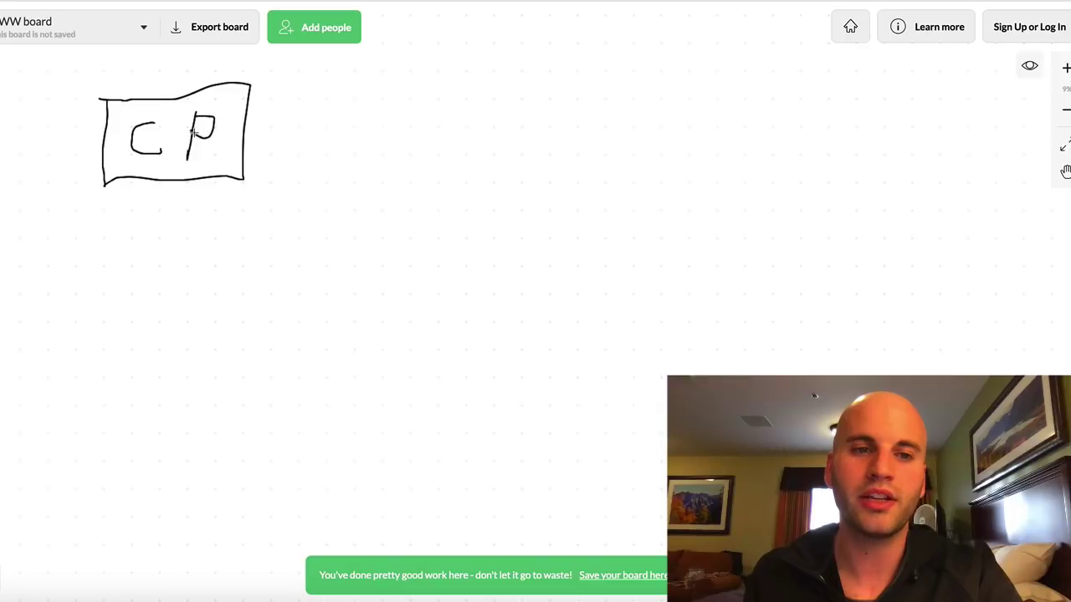
{"action": "left_click_drag", "start_coordinate": [166, 175], "coordinate": [205, 161]}
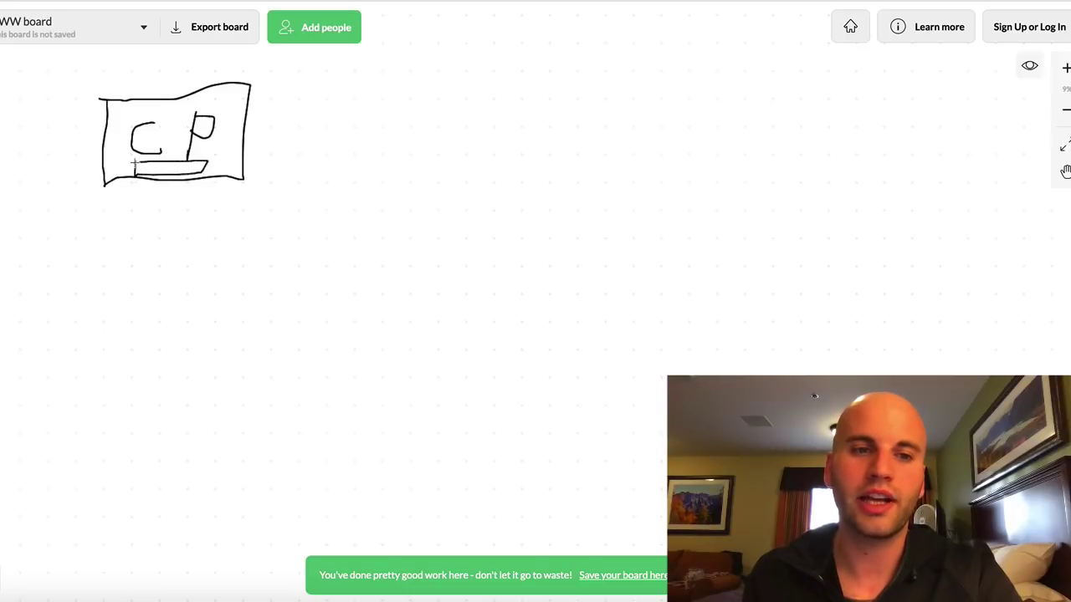
{"action": "left_click_drag", "start_coordinate": [134, 164], "coordinate": [130, 160]}
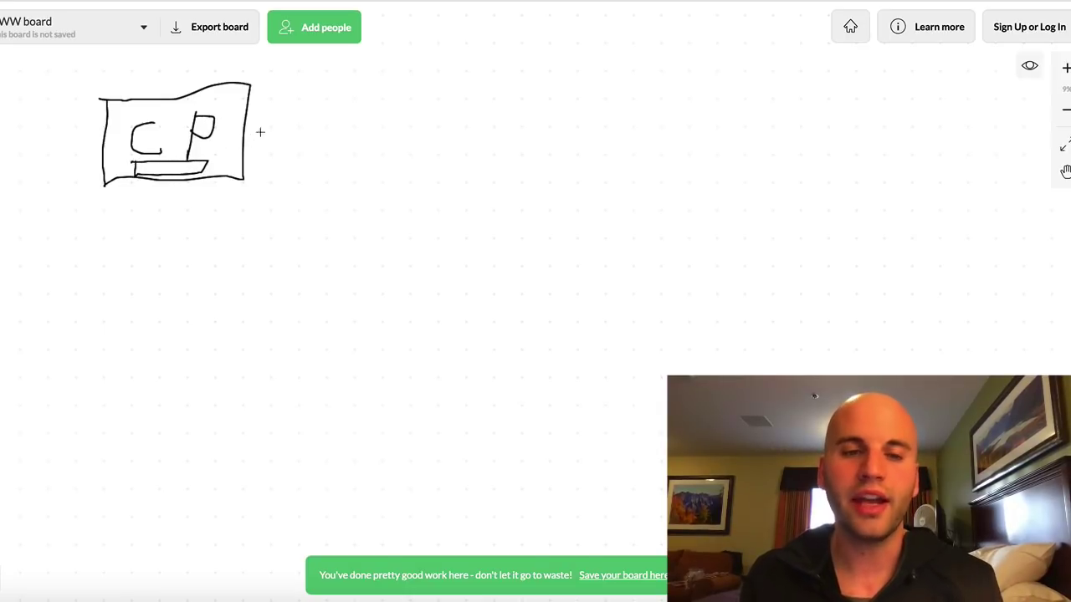
Step: Draw an arrow right from the CP box to a second box holding a dollar sign
{"action": "mouse_move", "coordinate": [247, 129]}
{"action": "left_mouse_down"}
{"action": "mouse_move", "coordinate": [376, 112]}
{"action": "mouse_move", "coordinate": [419, 114]}
{"action": "mouse_move", "coordinate": [424, 132]}
{"action": "left_mouse_up"}
{"action": "mouse_move", "coordinate": [445, 91]}
{"action": "left_mouse_down"}
{"action": "mouse_move", "coordinate": [444, 148]}
{"action": "mouse_move", "coordinate": [531, 160]}
{"action": "mouse_move", "coordinate": [542, 94]}
{"action": "mouse_move", "coordinate": [437, 84]}
{"action": "left_mouse_up"}
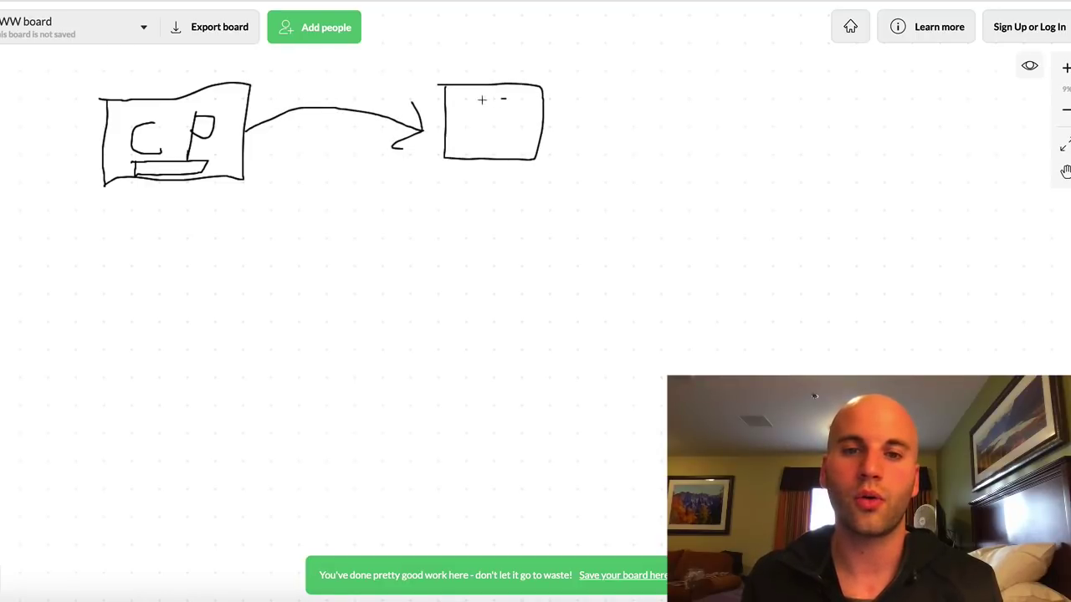
{"action": "left_click_drag", "start_coordinate": [504, 98], "coordinate": [462, 128]}
{"action": "left_click_drag", "start_coordinate": [479, 84], "coordinate": [477, 139]}
{"action": "left_click_drag", "start_coordinate": [492, 90], "coordinate": [491, 151]}
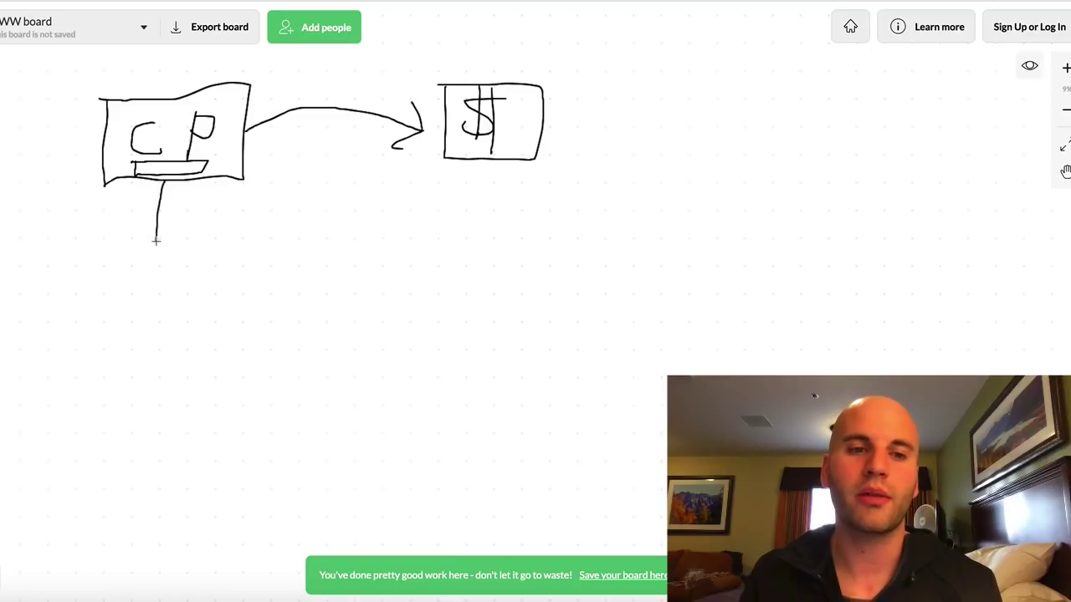
Step: Add a down arrow from the CP box and three boxes along the bottom
{"action": "left_click_drag", "start_coordinate": [157, 239], "coordinate": [131, 212]}
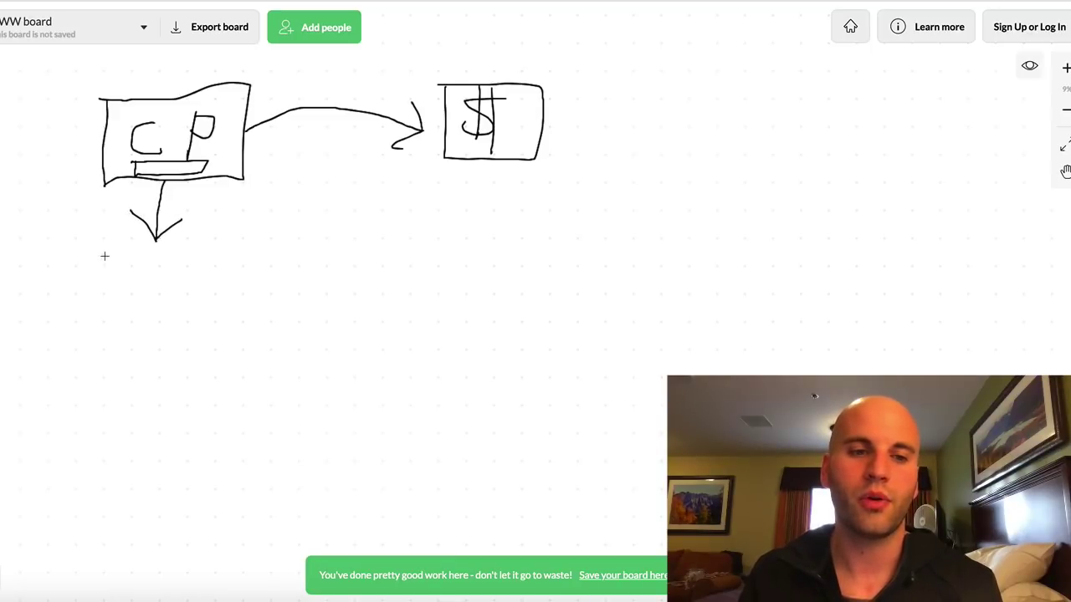
{"action": "mouse_move", "coordinate": [105, 256]}
{"action": "left_mouse_down"}
{"action": "mouse_move", "coordinate": [98, 333]}
{"action": "mouse_move", "coordinate": [215, 325]}
{"action": "mouse_move", "coordinate": [171, 261]}
{"action": "mouse_move", "coordinate": [103, 260]}
{"action": "left_mouse_up"}
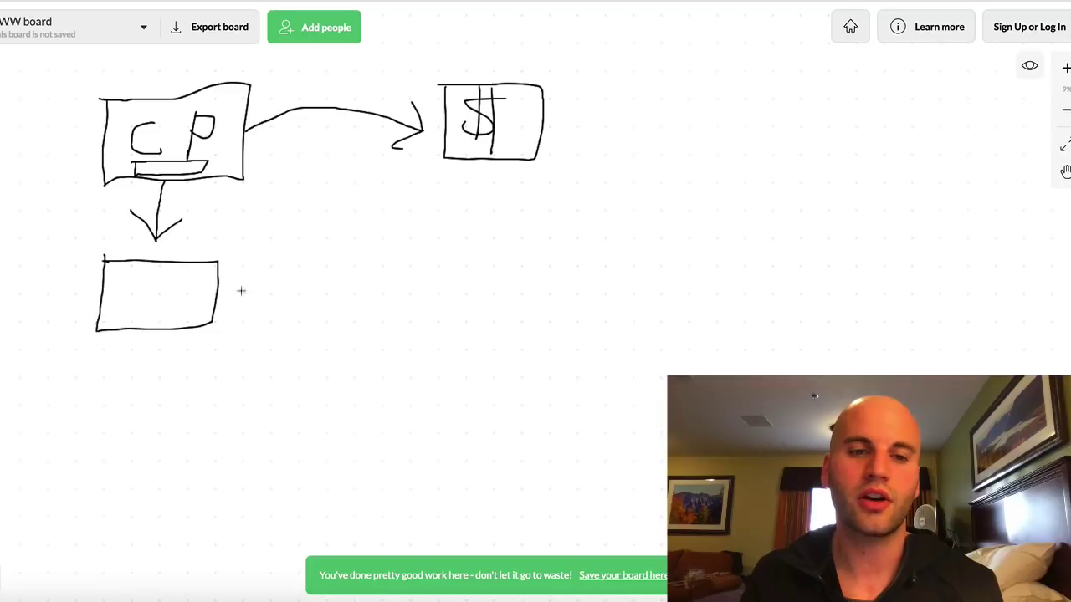
{"action": "left_click_drag", "start_coordinate": [280, 319], "coordinate": [349, 322]}
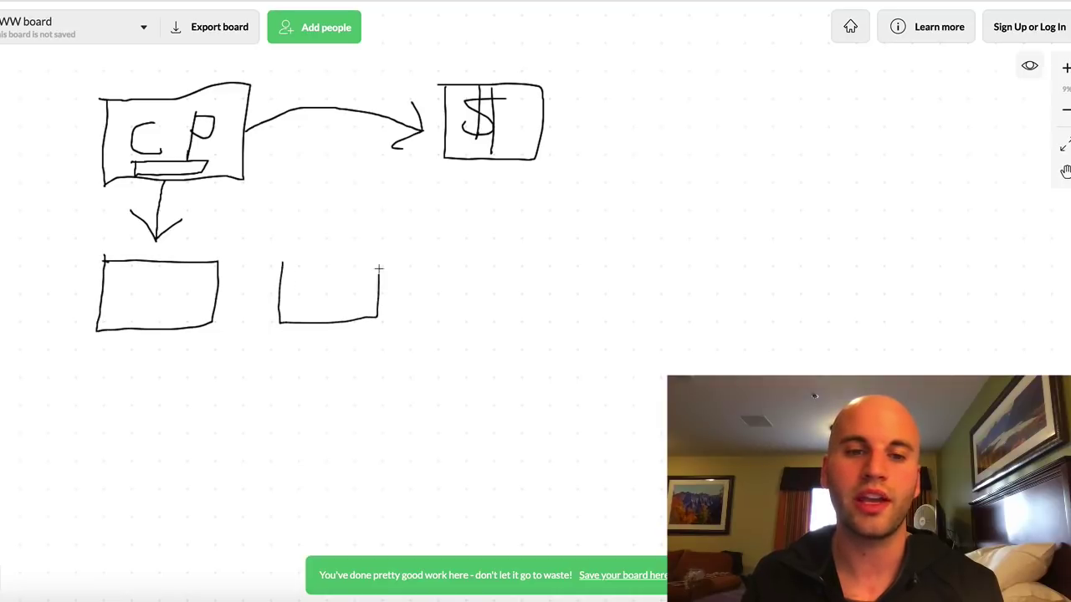
{"action": "left_click_drag", "start_coordinate": [379, 270], "coordinate": [284, 262]}
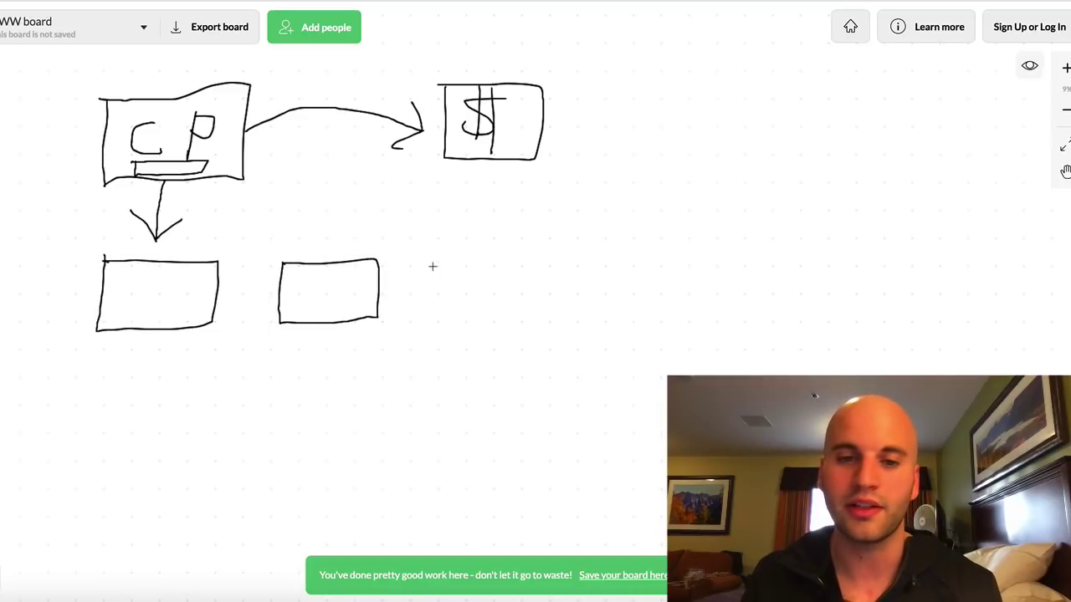
{"action": "mouse_move", "coordinate": [432, 265]}
{"action": "left_mouse_down"}
{"action": "mouse_move", "coordinate": [433, 301]}
{"action": "mouse_move", "coordinate": [489, 315]}
{"action": "left_mouse_up"}
{"action": "scroll", "coordinate": [522, 316], "scroll_direction": "down", "scroll_amount": 2}
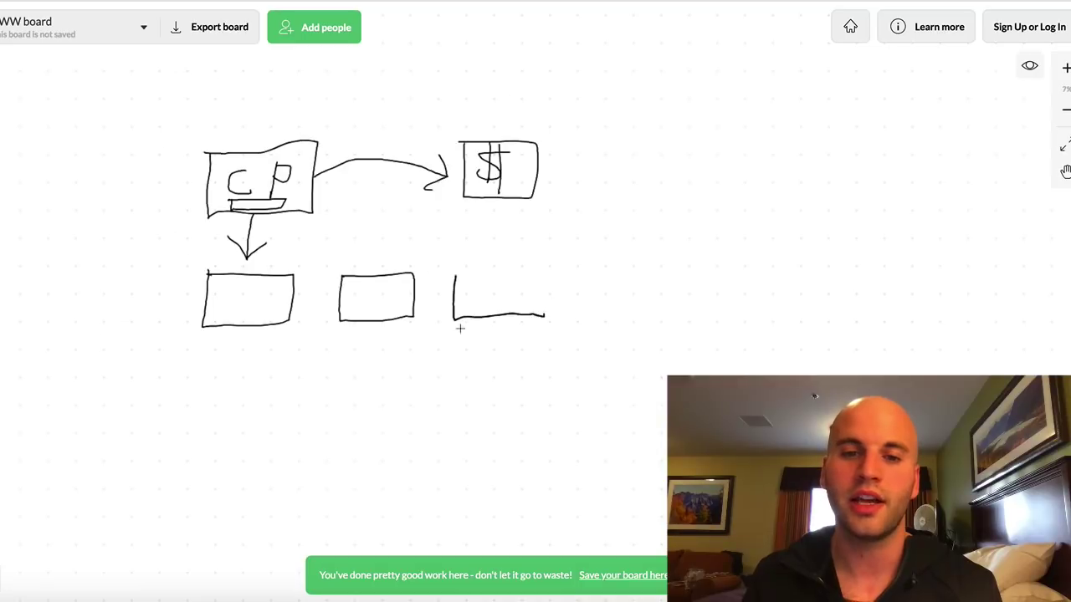
{"action": "scroll", "coordinate": [437, 303], "scroll_direction": "down", "scroll_amount": 3}
{"action": "scroll", "coordinate": [438, 306], "scroll_direction": "up", "scroll_amount": 8}
{"action": "scroll", "coordinate": [439, 307], "scroll_direction": "down", "scroll_amount": 5}
{"action": "scroll", "coordinate": [438, 307], "scroll_direction": "up", "scroll_amount": 2}
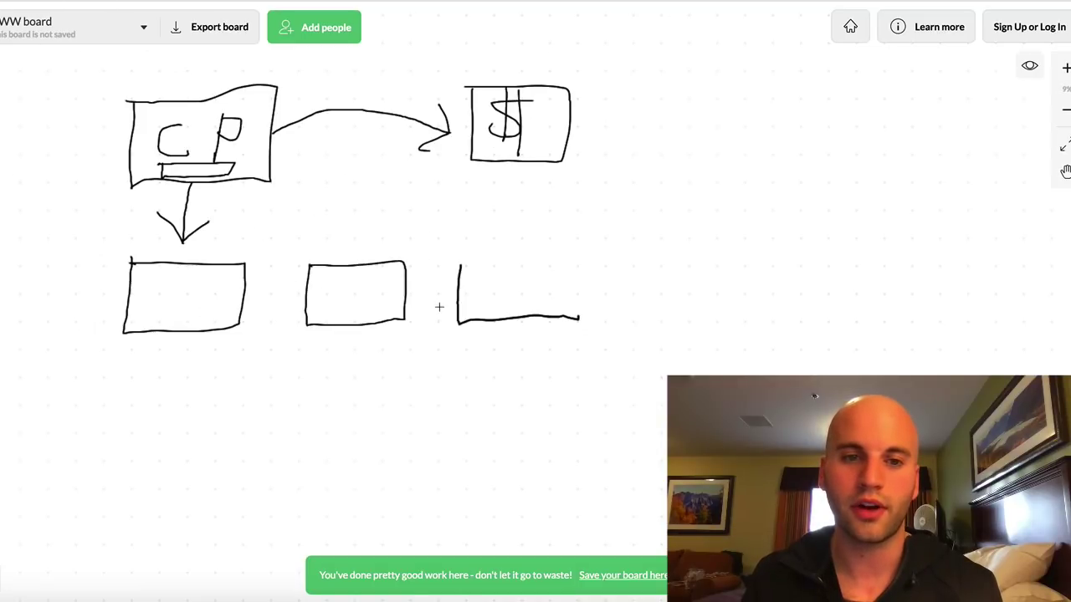
{"action": "mouse_move", "coordinate": [462, 267]}
{"action": "left_mouse_down"}
{"action": "mouse_move", "coordinate": [528, 264]}
{"action": "mouse_move", "coordinate": [581, 321]}
{"action": "left_mouse_up"}
Step: Draw V flaps making all three bottom boxes envelopes, plus a check above the first
{"action": "left_click_drag", "start_coordinate": [513, 310], "coordinate": [565, 251]}
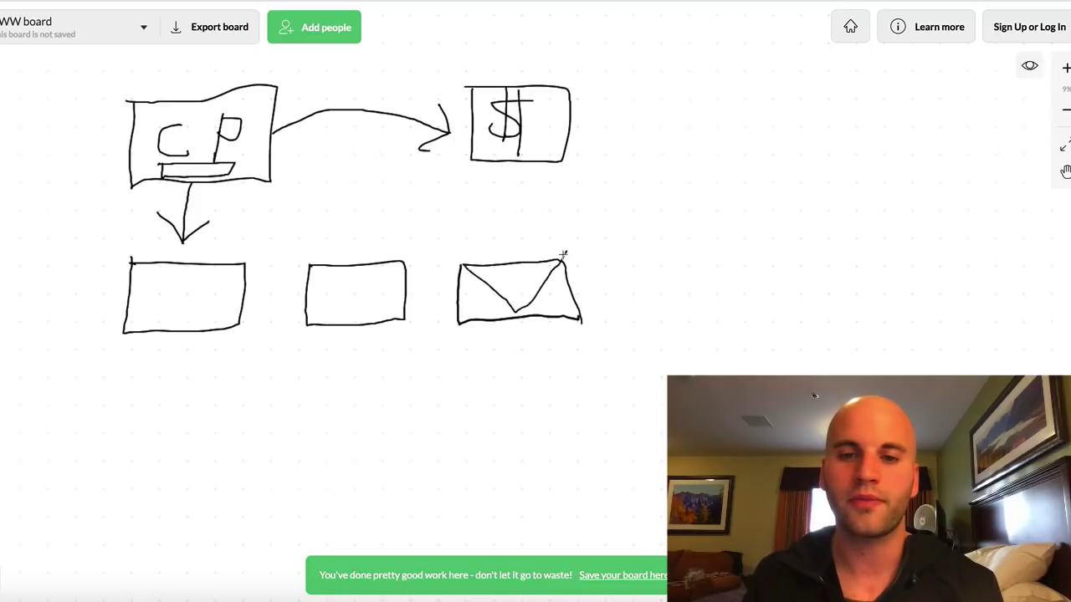
{"action": "mouse_move", "coordinate": [328, 266]}
{"action": "left_mouse_down"}
{"action": "mouse_move", "coordinate": [347, 286]}
{"action": "mouse_move", "coordinate": [401, 272]}
{"action": "left_mouse_up"}
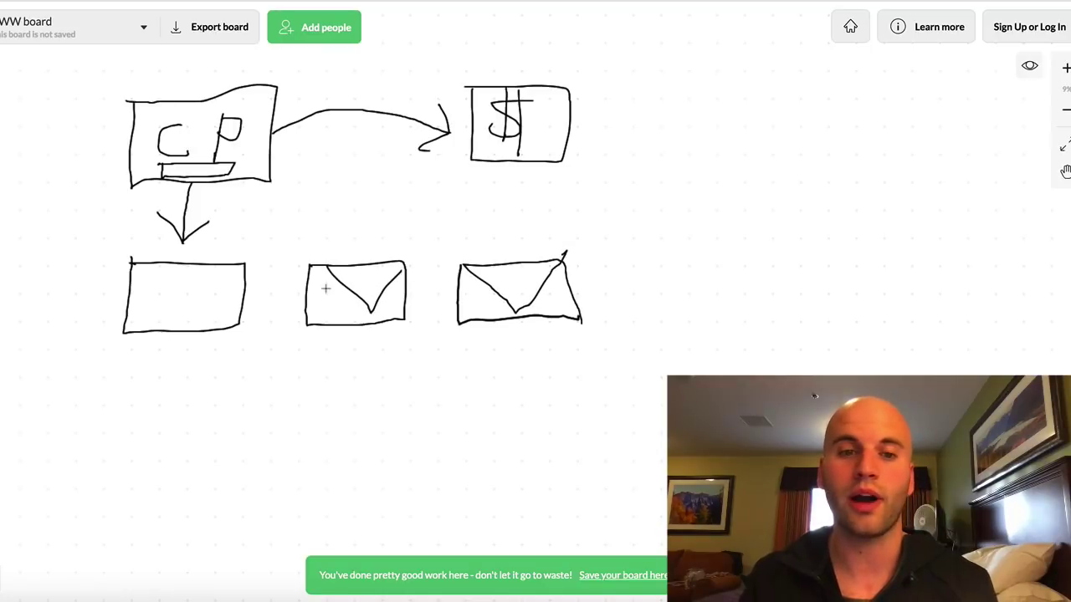
{"action": "mouse_move", "coordinate": [131, 262]}
{"action": "left_mouse_down"}
{"action": "mouse_move", "coordinate": [186, 313]}
{"action": "mouse_move", "coordinate": [245, 269]}
{"action": "left_mouse_up"}
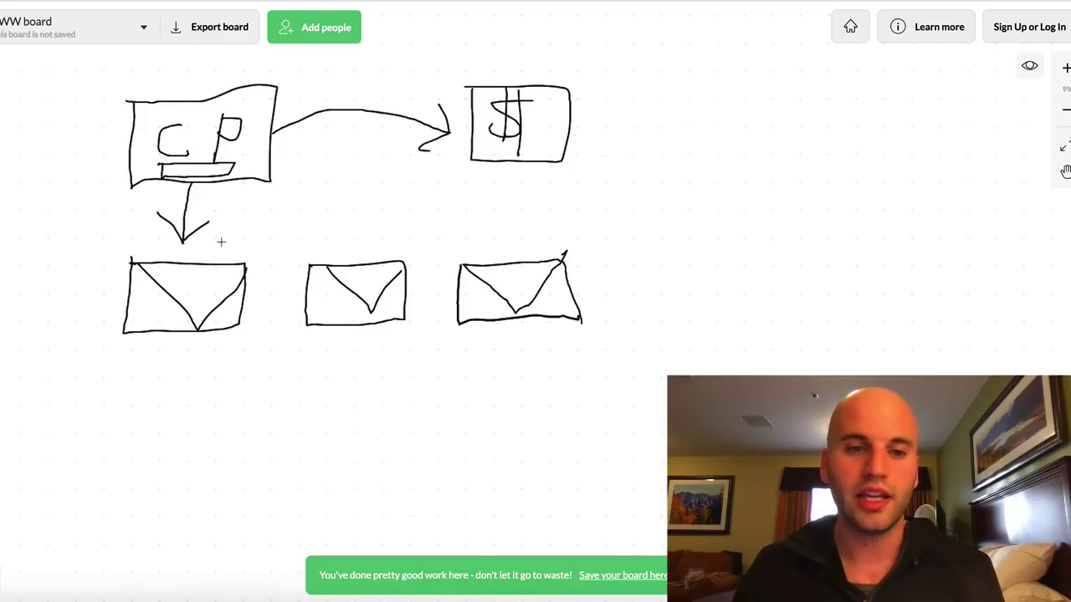
{"action": "mouse_move", "coordinate": [223, 264]}
{"action": "left_mouse_down"}
{"action": "mouse_move", "coordinate": [250, 236]}
{"action": "mouse_move", "coordinate": [220, 244]}
{"action": "mouse_move", "coordinate": [264, 231]}
{"action": "mouse_move", "coordinate": [219, 225]}
{"action": "left_mouse_up"}
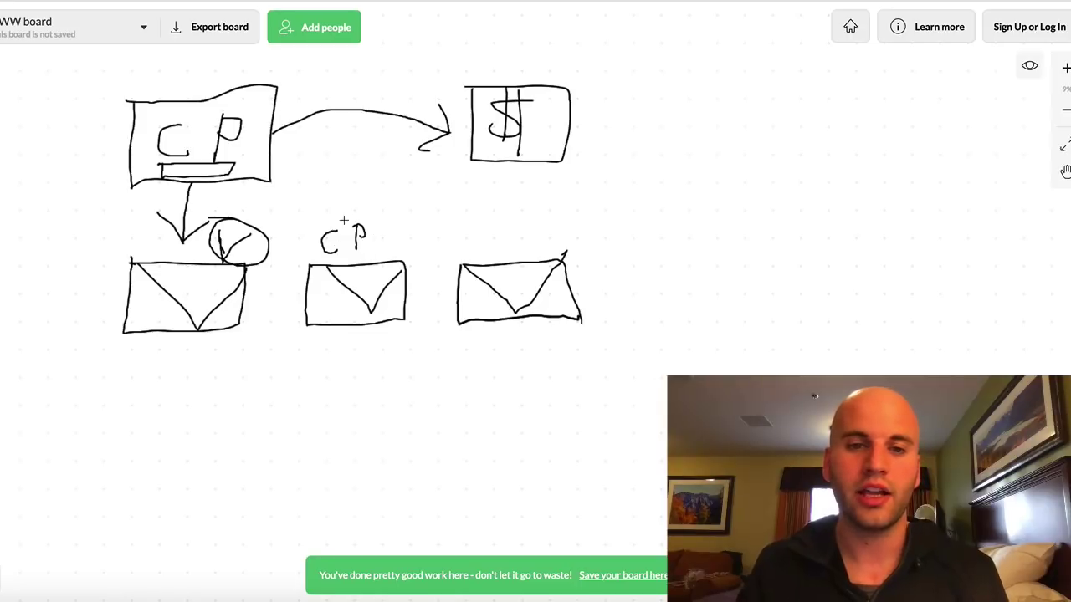
Step: Circle the CP note, arrow the middle envelope up to the CP box, and add a boxed C
{"action": "mouse_move", "coordinate": [320, 224]}
{"action": "left_mouse_down"}
{"action": "mouse_move", "coordinate": [375, 251]}
{"action": "mouse_move", "coordinate": [342, 217]}
{"action": "left_mouse_up"}
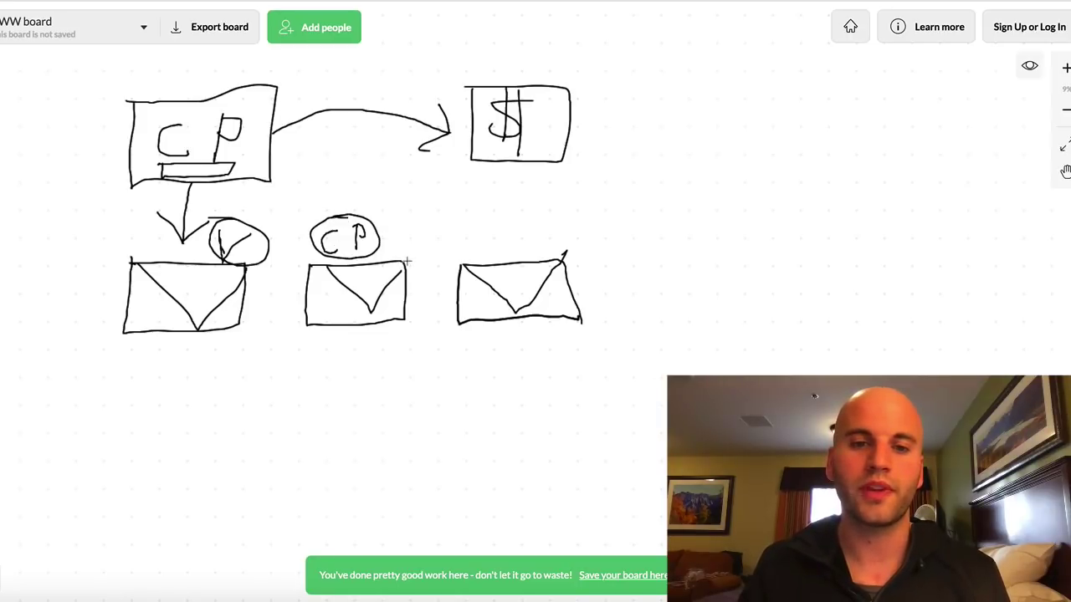
{"action": "mouse_move", "coordinate": [398, 261]}
{"action": "left_mouse_down"}
{"action": "mouse_move", "coordinate": [371, 186]}
{"action": "mouse_move", "coordinate": [299, 158]}
{"action": "mouse_move", "coordinate": [261, 74]}
{"action": "mouse_move", "coordinate": [117, 91]}
{"action": "left_mouse_up"}
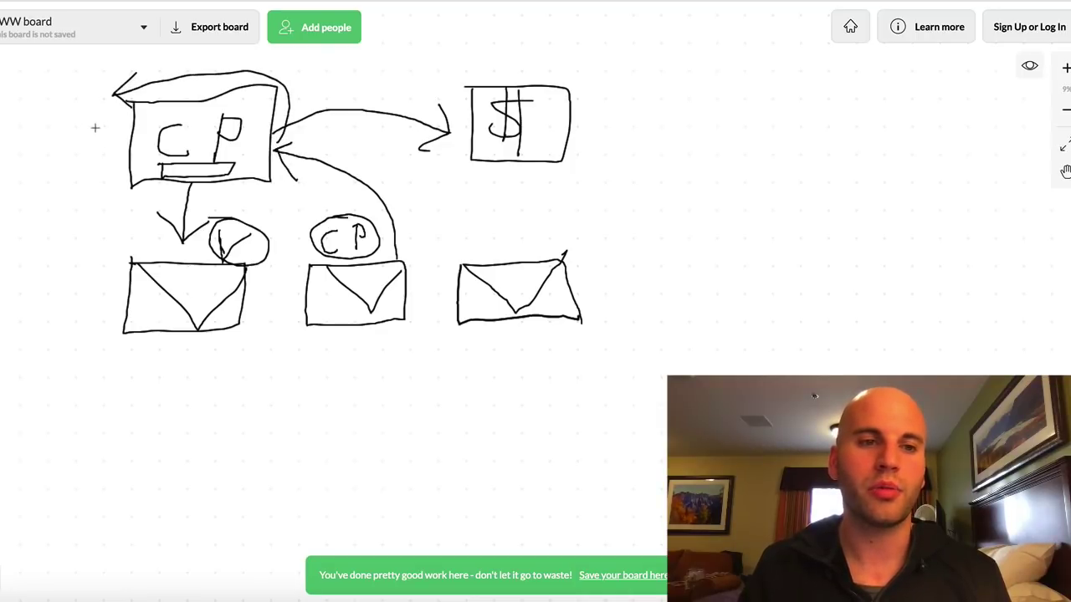
{"action": "left_click_drag", "start_coordinate": [99, 125], "coordinate": [100, 163]}
{"action": "mouse_move", "coordinate": [67, 104]}
{"action": "left_mouse_down"}
{"action": "mouse_move", "coordinate": [55, 172]}
{"action": "mouse_move", "coordinate": [107, 108]}
{"action": "mouse_move", "coordinate": [112, 132]}
{"action": "left_mouse_up"}
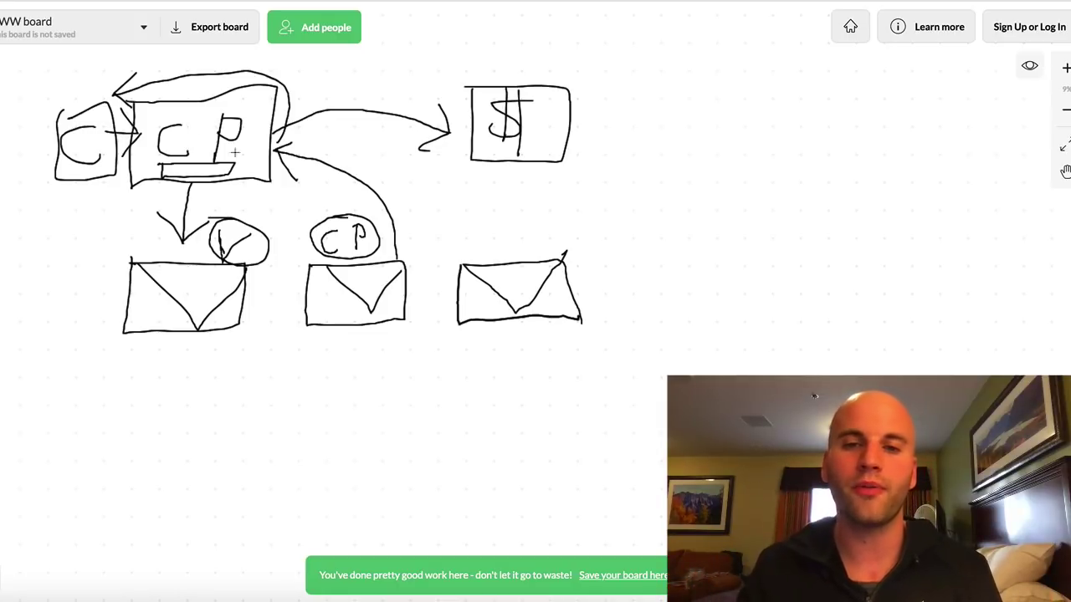
Step: Add a circled $ with an arrow above the right envelope, and double-ring the $ box
{"action": "left_click_drag", "start_coordinate": [498, 228], "coordinate": [457, 249]}
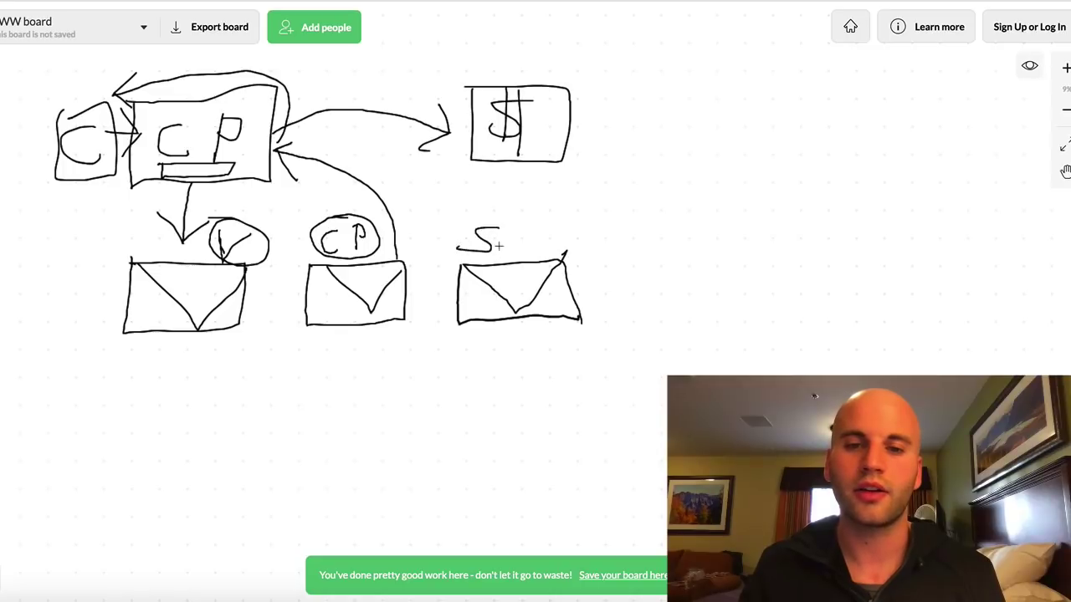
{"action": "left_click_drag", "start_coordinate": [496, 207], "coordinate": [484, 265]}
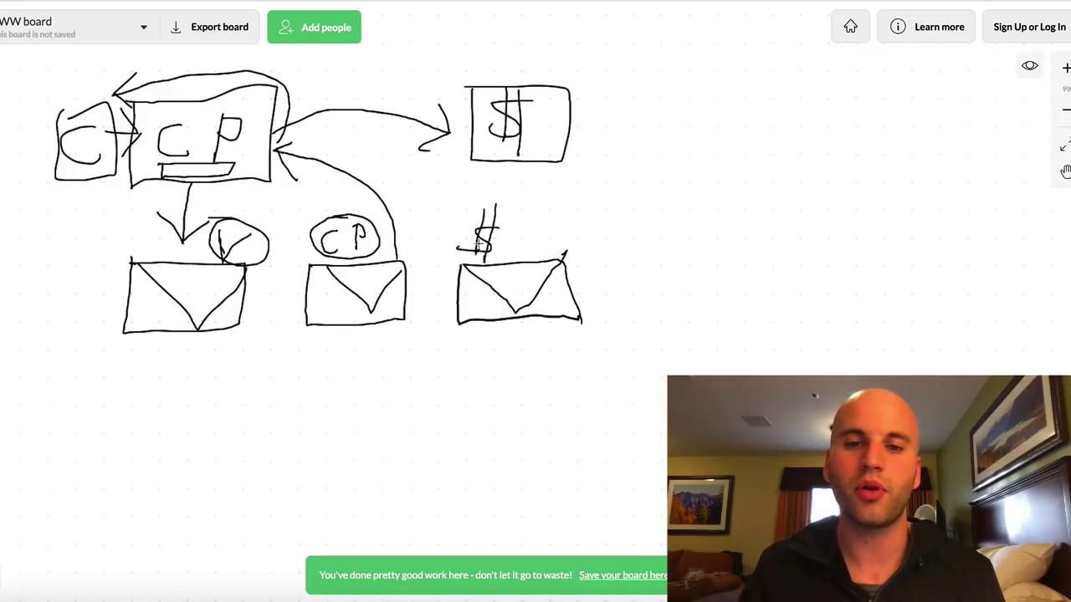
{"action": "mouse_move", "coordinate": [505, 204]}
{"action": "left_mouse_down"}
{"action": "mouse_move", "coordinate": [462, 226]}
{"action": "mouse_move", "coordinate": [492, 201]}
{"action": "left_mouse_up"}
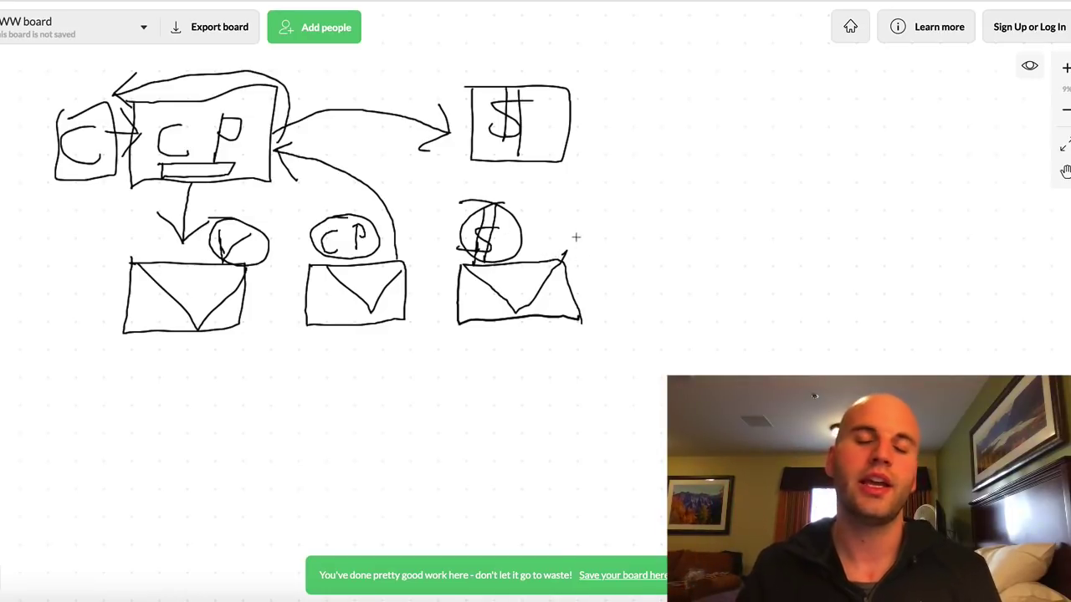
{"action": "mouse_move", "coordinate": [548, 261]}
{"action": "left_mouse_down"}
{"action": "mouse_move", "coordinate": [593, 177]}
{"action": "mouse_move", "coordinate": [586, 236]}
{"action": "mouse_move", "coordinate": [525, 165]}
{"action": "mouse_move", "coordinate": [537, 165]}
{"action": "mouse_move", "coordinate": [507, 201]}
{"action": "left_mouse_up"}
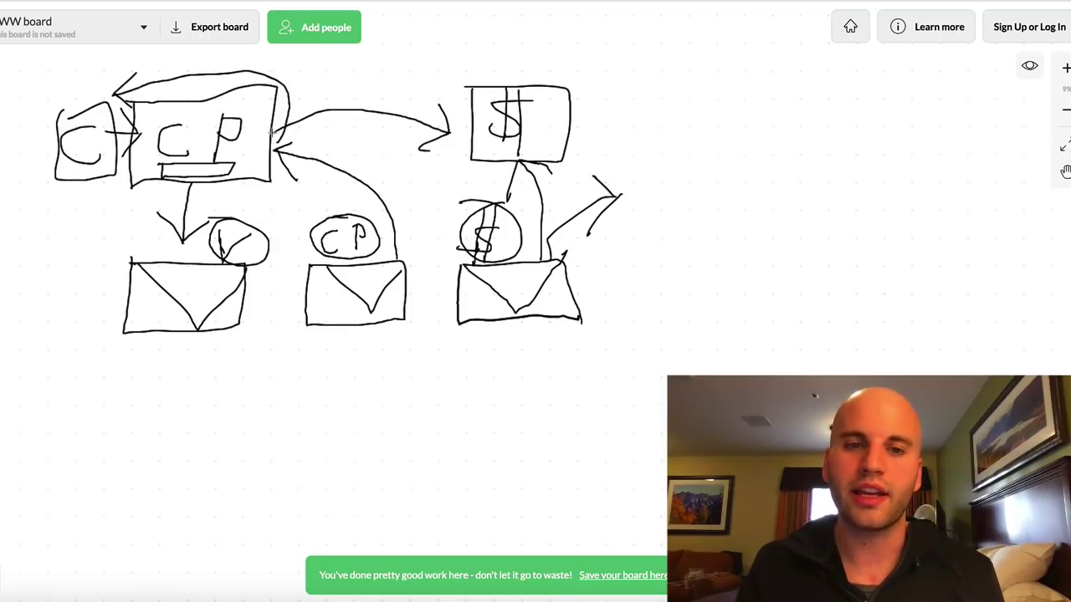
{"action": "mouse_move", "coordinate": [272, 131]}
{"action": "left_mouse_down"}
{"action": "mouse_move", "coordinate": [467, 142]}
{"action": "mouse_move", "coordinate": [456, 140]}
{"action": "left_mouse_up"}
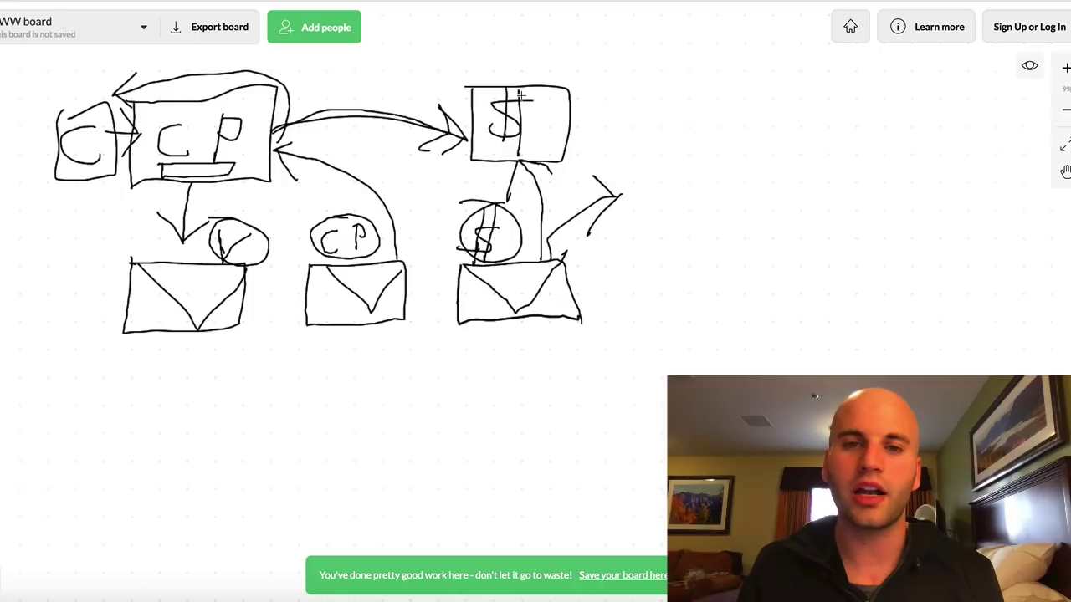
{"action": "mouse_move", "coordinate": [540, 71]}
{"action": "left_mouse_down"}
{"action": "mouse_move", "coordinate": [465, 91]}
{"action": "mouse_move", "coordinate": [590, 92]}
{"action": "mouse_move", "coordinate": [483, 66]}
{"action": "left_mouse_up"}
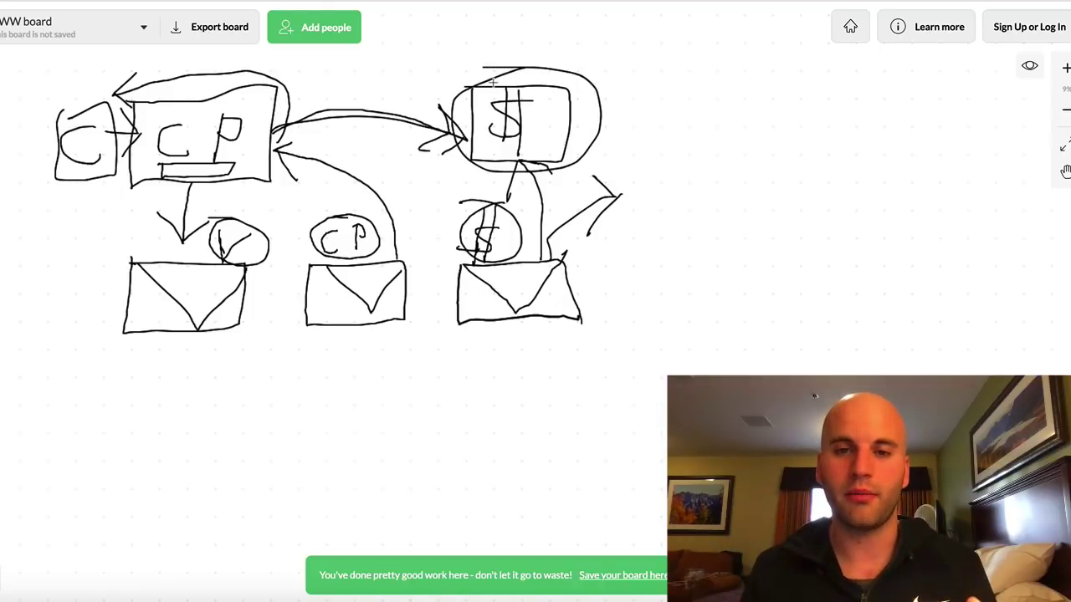
{"action": "mouse_move", "coordinate": [475, 87]}
{"action": "left_mouse_down"}
{"action": "mouse_move", "coordinate": [498, 168]}
{"action": "mouse_move", "coordinate": [494, 74]}
{"action": "left_mouse_up"}
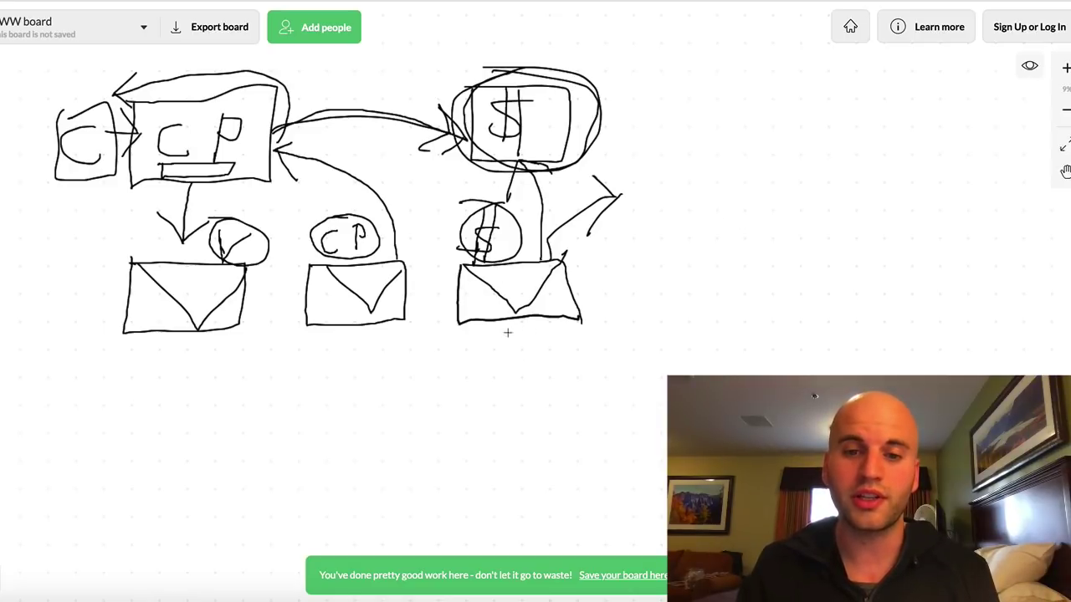
Step: Draw a $ below the right envelope, arrows into the other envelopes, then pan to blank canvas
{"action": "left_click_drag", "start_coordinate": [507, 333], "coordinate": [495, 368]}
{"action": "mouse_move", "coordinate": [519, 311]}
{"action": "left_mouse_down"}
{"action": "mouse_move", "coordinate": [492, 378]}
{"action": "mouse_move", "coordinate": [497, 404]}
{"action": "left_mouse_up"}
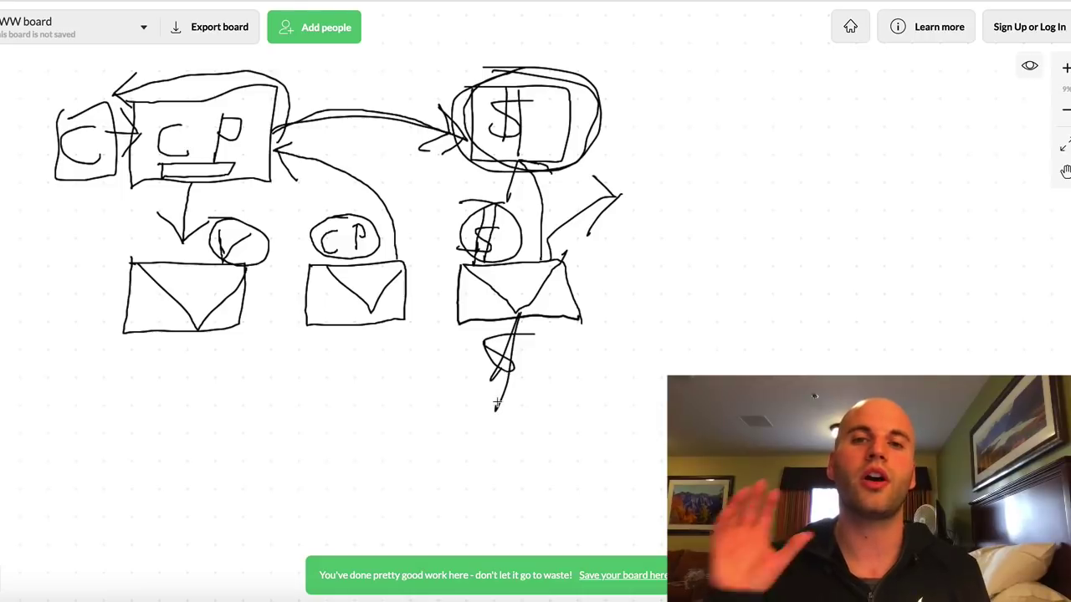
{"action": "mouse_move", "coordinate": [187, 355]}
{"action": "left_mouse_down"}
{"action": "mouse_move", "coordinate": [192, 331]}
{"action": "mouse_move", "coordinate": [217, 368]}
{"action": "left_mouse_up"}
{"action": "mouse_move", "coordinate": [359, 405]}
{"action": "left_mouse_down"}
{"action": "mouse_move", "coordinate": [364, 328]}
{"action": "mouse_move", "coordinate": [390, 351]}
{"action": "mouse_move", "coordinate": [339, 363]}
{"action": "left_mouse_up"}
{"action": "left_click", "coordinate": [1065, 172]}
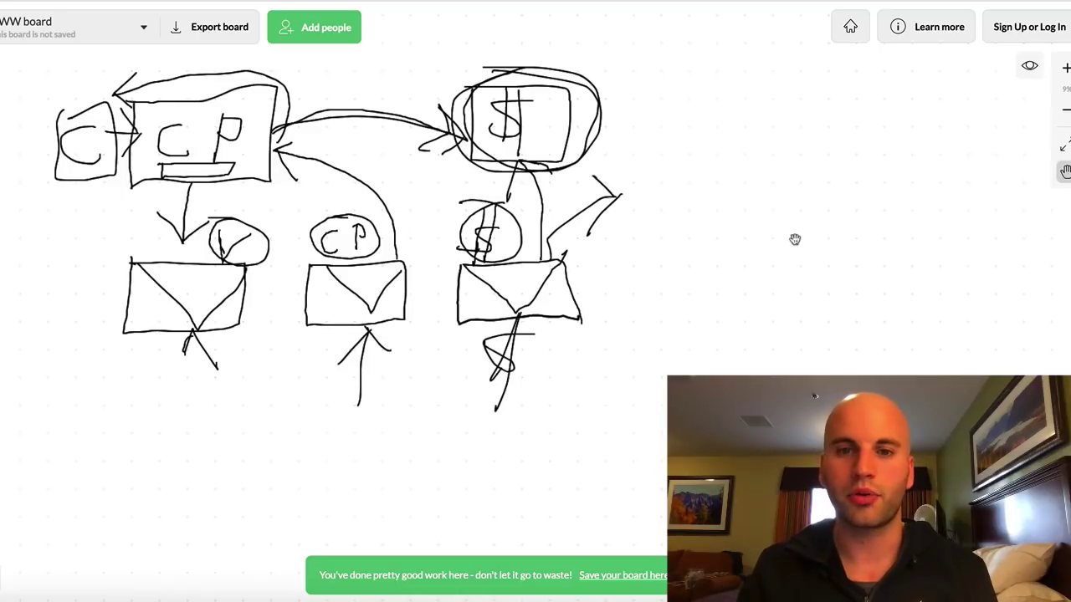
{"action": "mouse_move", "coordinate": [794, 239]}
{"action": "left_mouse_down"}
{"action": "mouse_move", "coordinate": [308, 220]}
{"action": "mouse_move", "coordinate": [76, 249]}
{"action": "left_mouse_up"}
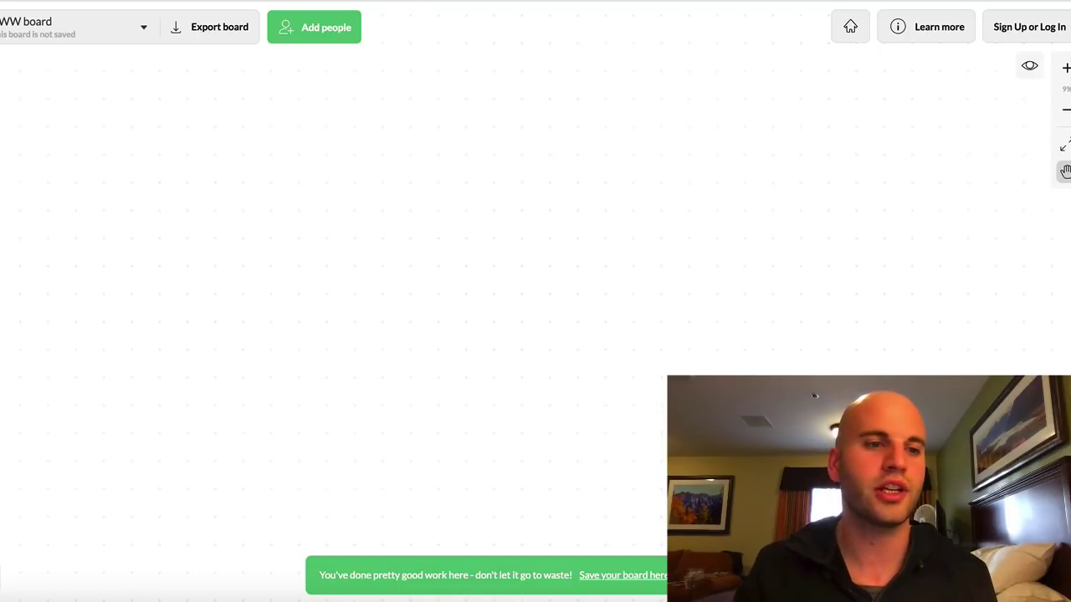
Step: Back on the pen, handwrite 50K near the top of the blank area and enclose it in an oval
{"action": "left_click", "coordinate": [2, 193]}
{"action": "left_click", "coordinate": [2, 193]}
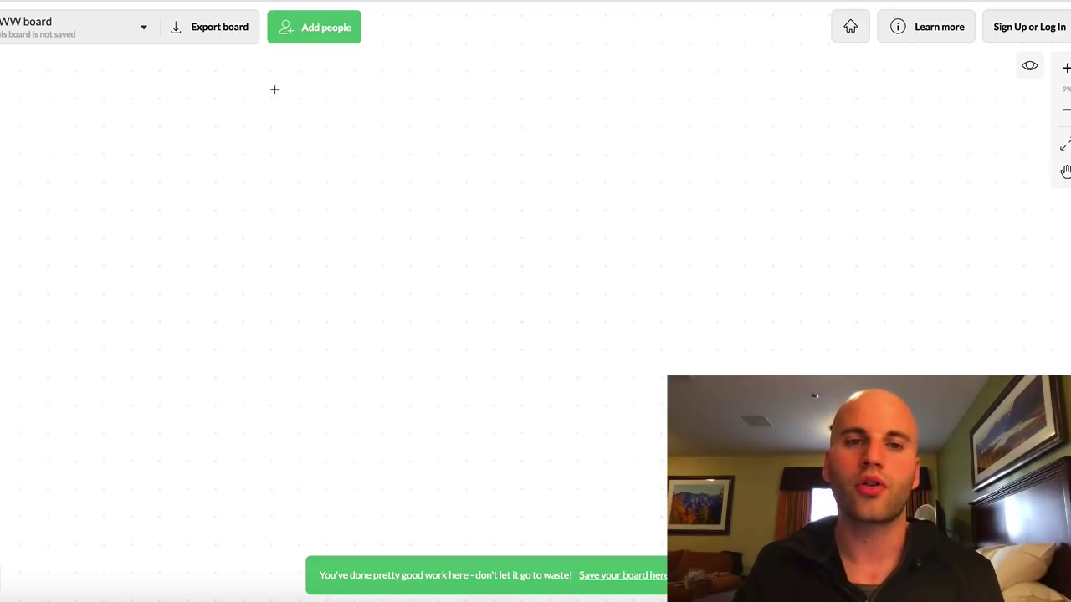
{"action": "mouse_move", "coordinate": [271, 87]}
{"action": "left_mouse_down"}
{"action": "mouse_move", "coordinate": [318, 87]}
{"action": "mouse_move", "coordinate": [271, 96]}
{"action": "mouse_move", "coordinate": [296, 112]}
{"action": "mouse_move", "coordinate": [254, 117]}
{"action": "left_mouse_up"}
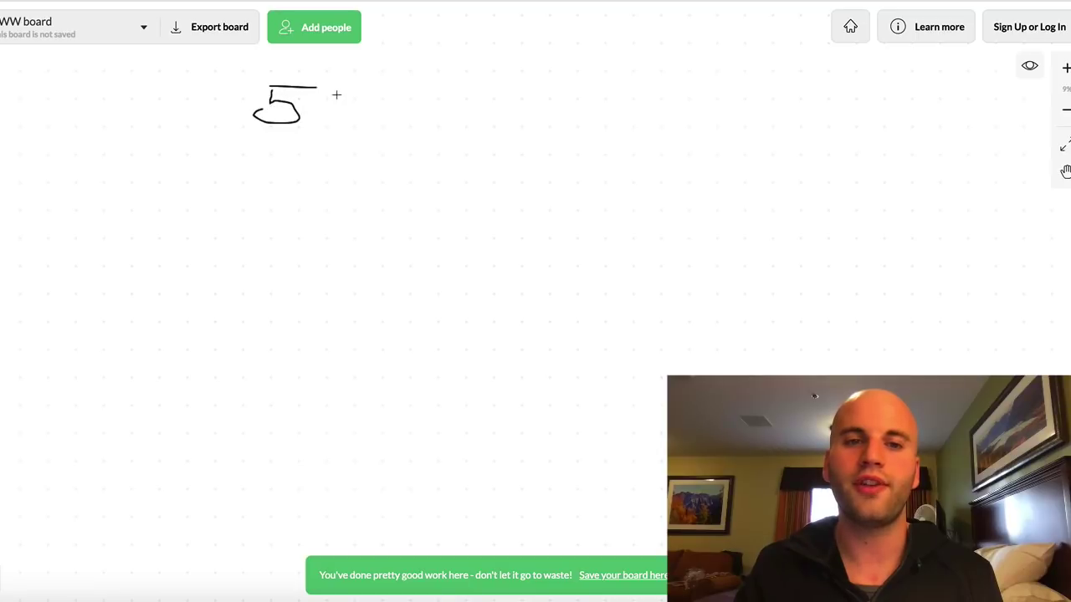
{"action": "mouse_move", "coordinate": [342, 91]}
{"action": "left_mouse_down"}
{"action": "mouse_move", "coordinate": [328, 114]}
{"action": "mouse_move", "coordinate": [344, 92]}
{"action": "mouse_move", "coordinate": [363, 133]}
{"action": "left_mouse_up"}
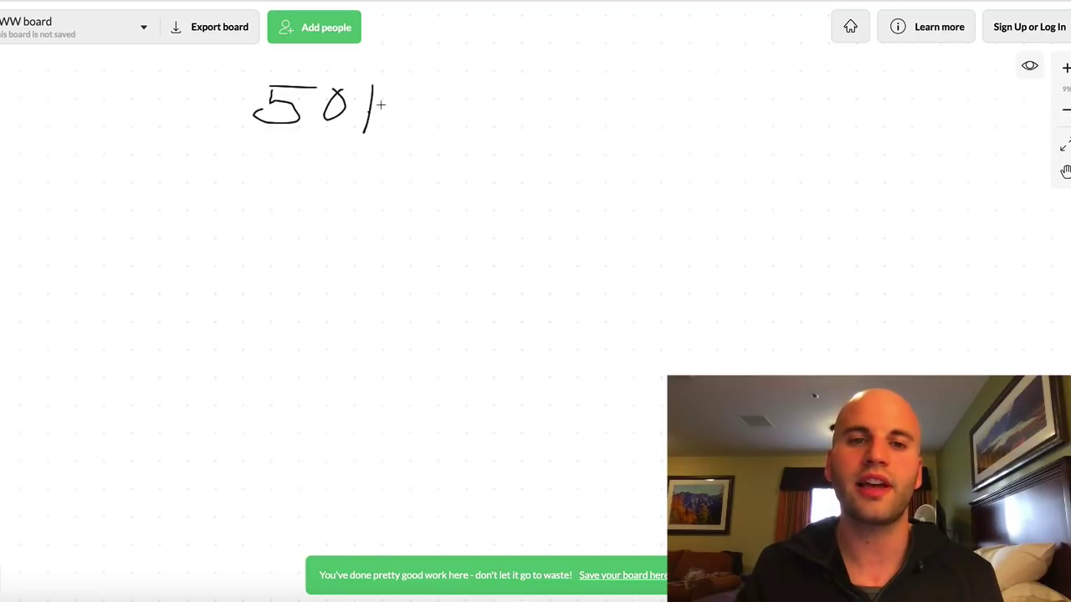
{"action": "mouse_move", "coordinate": [400, 92]}
{"action": "left_mouse_down"}
{"action": "mouse_move", "coordinate": [378, 107]}
{"action": "mouse_move", "coordinate": [398, 134]}
{"action": "left_mouse_up"}
{"action": "mouse_move", "coordinate": [270, 140]}
{"action": "left_mouse_down"}
{"action": "mouse_move", "coordinate": [432, 159]}
{"action": "mouse_move", "coordinate": [353, 77]}
{"action": "mouse_move", "coordinate": [236, 118]}
{"action": "mouse_move", "coordinate": [364, 152]}
{"action": "left_mouse_up"}
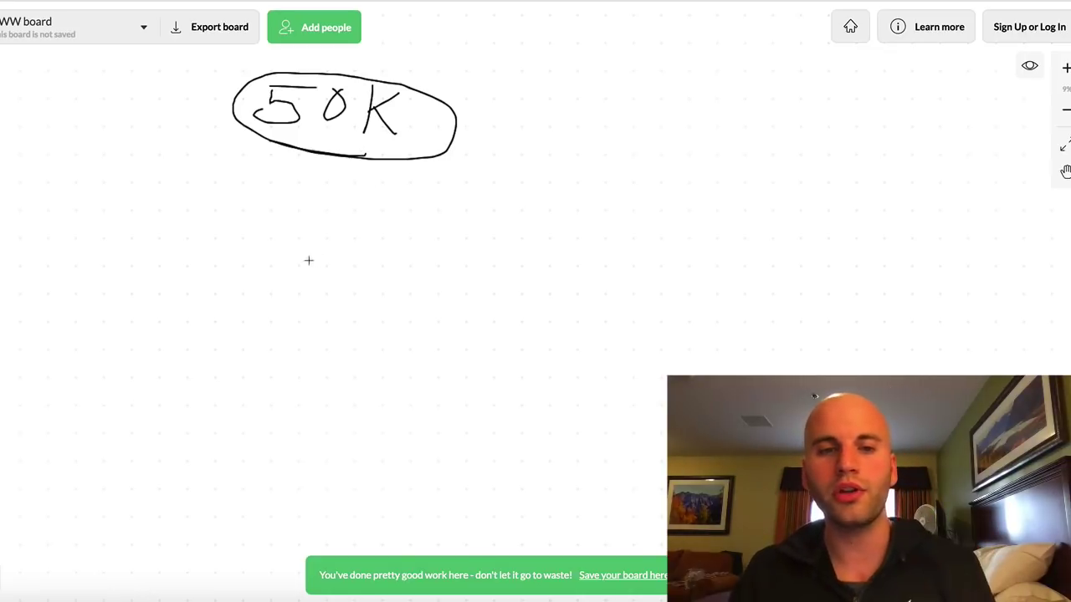
Step: Sketch an envelope linked to the 50K oval, and an arrow from 50K down to $200
{"action": "mouse_move", "coordinate": [32, 279]}
{"action": "left_mouse_down"}
{"action": "mouse_move", "coordinate": [27, 339]}
{"action": "mouse_move", "coordinate": [143, 336]}
{"action": "mouse_move", "coordinate": [106, 272]}
{"action": "mouse_move", "coordinate": [44, 276]}
{"action": "mouse_move", "coordinate": [75, 329]}
{"action": "mouse_move", "coordinate": [151, 276]}
{"action": "left_mouse_up"}
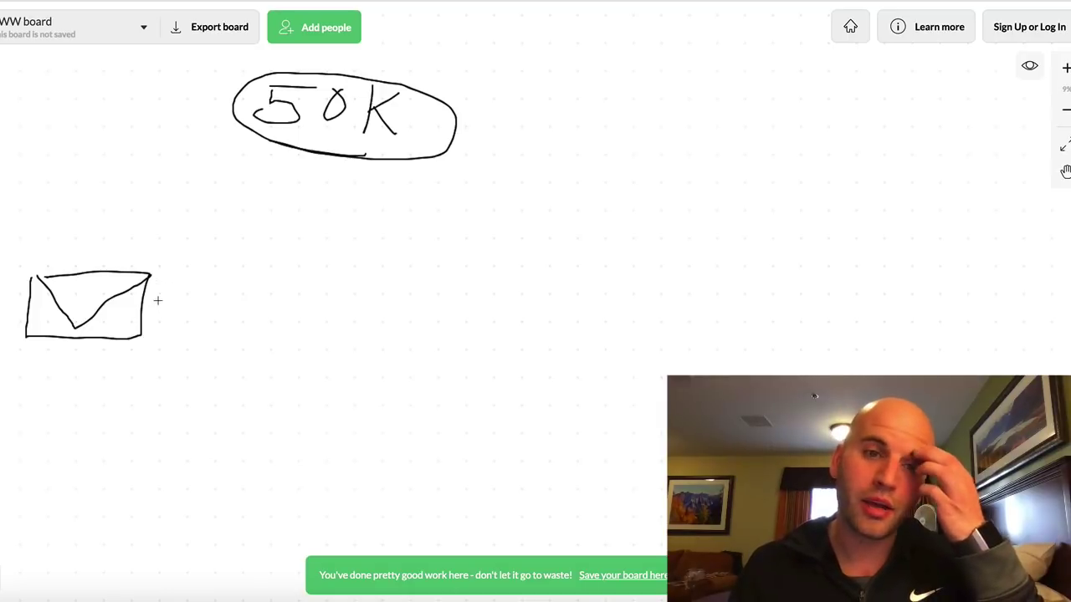
{"action": "mouse_move", "coordinate": [143, 272]}
{"action": "left_mouse_down"}
{"action": "mouse_move", "coordinate": [251, 162]}
{"action": "mouse_move", "coordinate": [223, 136]}
{"action": "mouse_move", "coordinate": [204, 137]}
{"action": "left_mouse_up"}
{"action": "left_click_drag", "start_coordinate": [275, 182], "coordinate": [276, 188]}
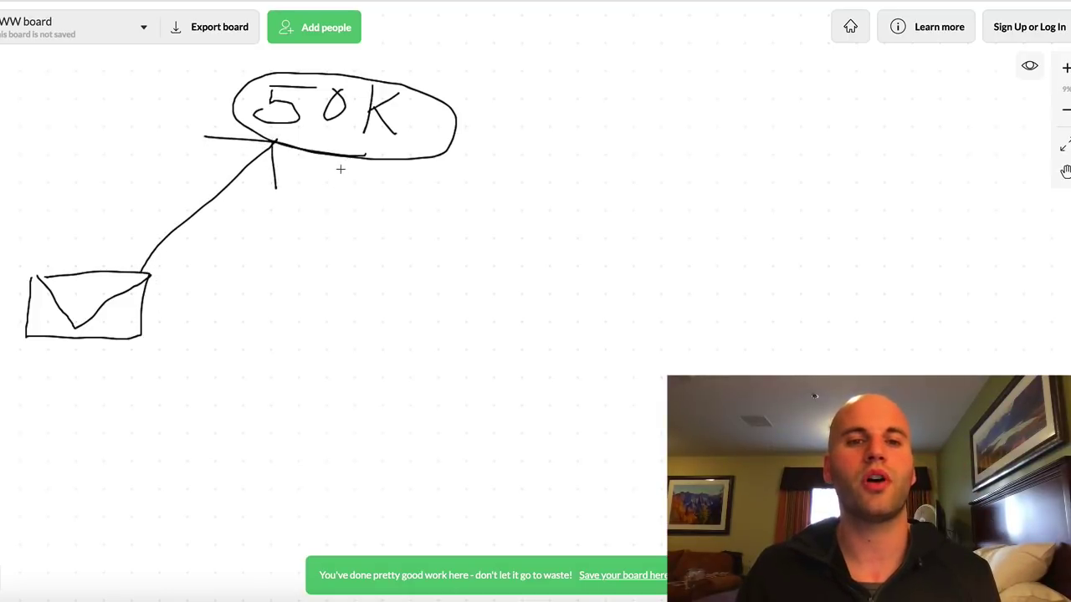
{"action": "mouse_move", "coordinate": [353, 198]}
{"action": "left_mouse_down"}
{"action": "mouse_move", "coordinate": [382, 208]}
{"action": "mouse_move", "coordinate": [324, 213]}
{"action": "left_mouse_up"}
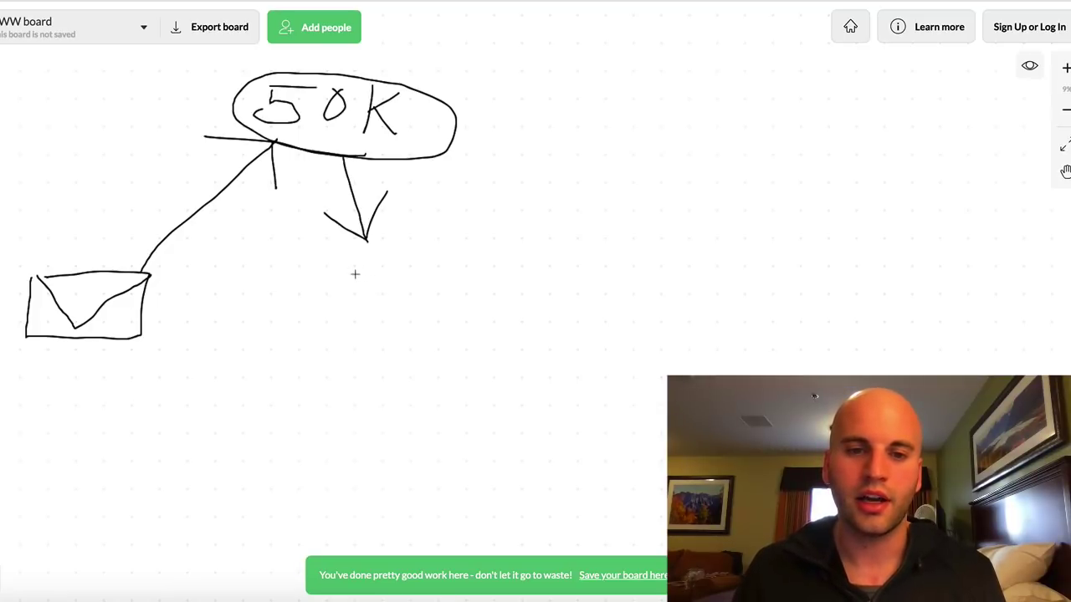
{"action": "mouse_move", "coordinate": [355, 274]}
{"action": "left_mouse_down"}
{"action": "mouse_move", "coordinate": [393, 298]}
{"action": "mouse_move", "coordinate": [402, 271]}
{"action": "mouse_move", "coordinate": [423, 271]}
{"action": "mouse_move", "coordinate": [309, 286]}
{"action": "left_mouse_up"}
{"action": "left_click_drag", "start_coordinate": [343, 248], "coordinate": [325, 316]}
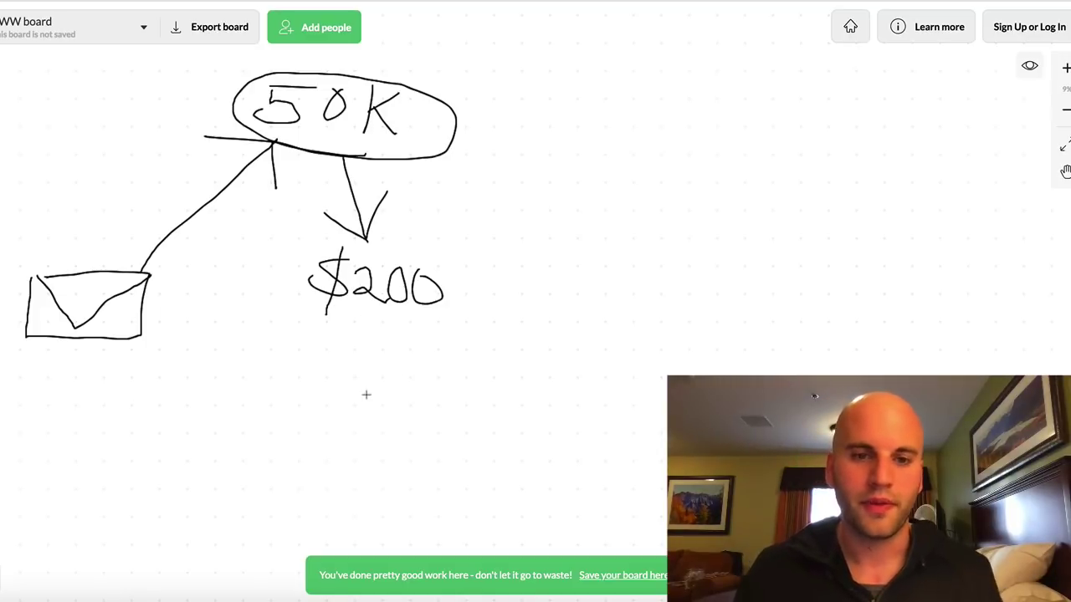
Step: Handwrite $100,000 beneath $200, underline its trailing zeros, and draw a large oval around it
{"action": "left_click_drag", "start_coordinate": [340, 361], "coordinate": [338, 410]}
{"action": "mouse_move", "coordinate": [382, 365]}
{"action": "left_mouse_down"}
{"action": "mouse_move", "coordinate": [437, 380]}
{"action": "mouse_move", "coordinate": [425, 363]}
{"action": "left_mouse_up"}
{"action": "left_click_drag", "start_coordinate": [453, 402], "coordinate": [452, 408]}
{"action": "mouse_move", "coordinate": [478, 378]}
{"action": "left_mouse_down"}
{"action": "mouse_move", "coordinate": [478, 402]}
{"action": "mouse_move", "coordinate": [479, 377]}
{"action": "left_mouse_up"}
{"action": "mouse_move", "coordinate": [519, 378]}
{"action": "left_mouse_down"}
{"action": "mouse_move", "coordinate": [509, 390]}
{"action": "mouse_move", "coordinate": [518, 376]}
{"action": "left_mouse_up"}
{"action": "mouse_move", "coordinate": [559, 384]}
{"action": "left_mouse_down"}
{"action": "mouse_move", "coordinate": [552, 393]}
{"action": "mouse_move", "coordinate": [562, 376]}
{"action": "left_mouse_up"}
{"action": "mouse_move", "coordinate": [318, 346]}
{"action": "left_mouse_down"}
{"action": "mouse_move", "coordinate": [239, 366]}
{"action": "mouse_move", "coordinate": [281, 408]}
{"action": "left_mouse_up"}
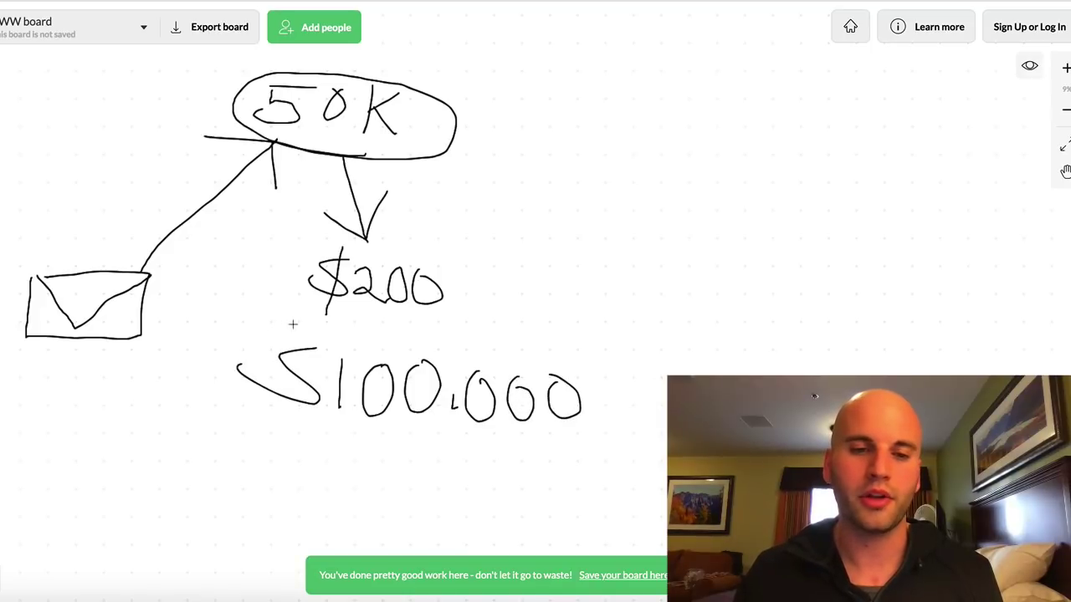
{"action": "mouse_move", "coordinate": [292, 322]}
{"action": "left_mouse_down"}
{"action": "mouse_move", "coordinate": [282, 414]}
{"action": "mouse_move", "coordinate": [311, 398]}
{"action": "left_mouse_up"}
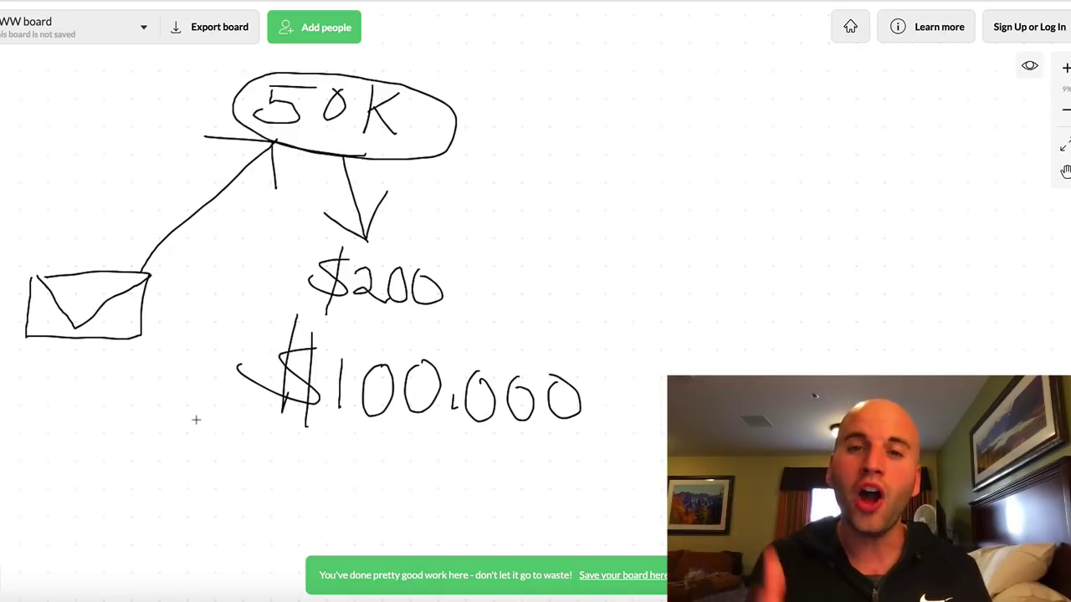
{"action": "left_click_drag", "start_coordinate": [452, 436], "coordinate": [535, 433]}
{"action": "mouse_move", "coordinate": [616, 438]}
{"action": "left_mouse_down"}
{"action": "mouse_move", "coordinate": [323, 339]}
{"action": "mouse_move", "coordinate": [536, 432]}
{"action": "left_mouse_up"}
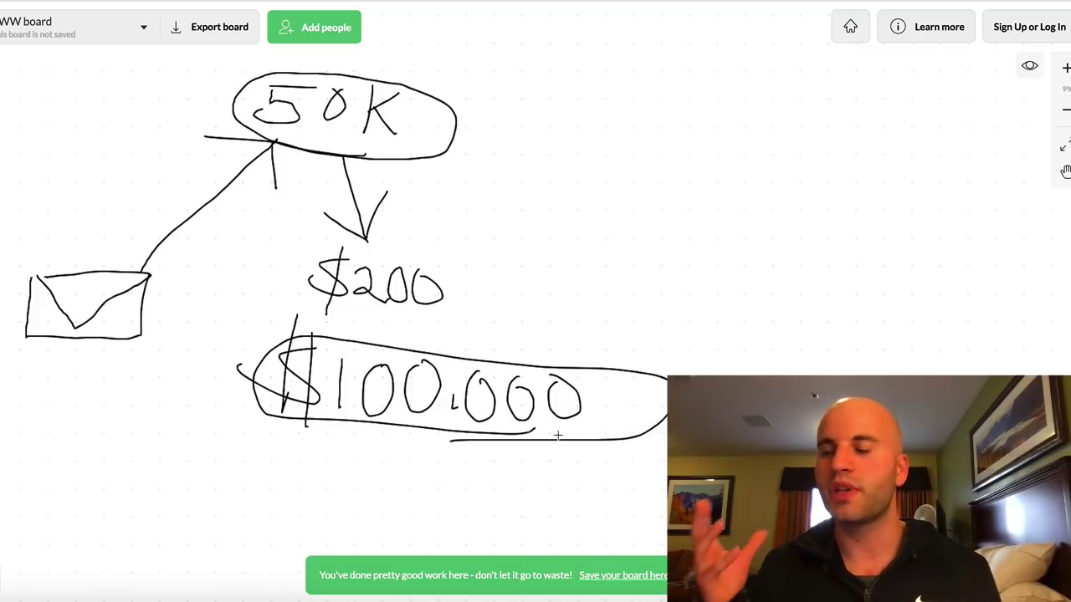